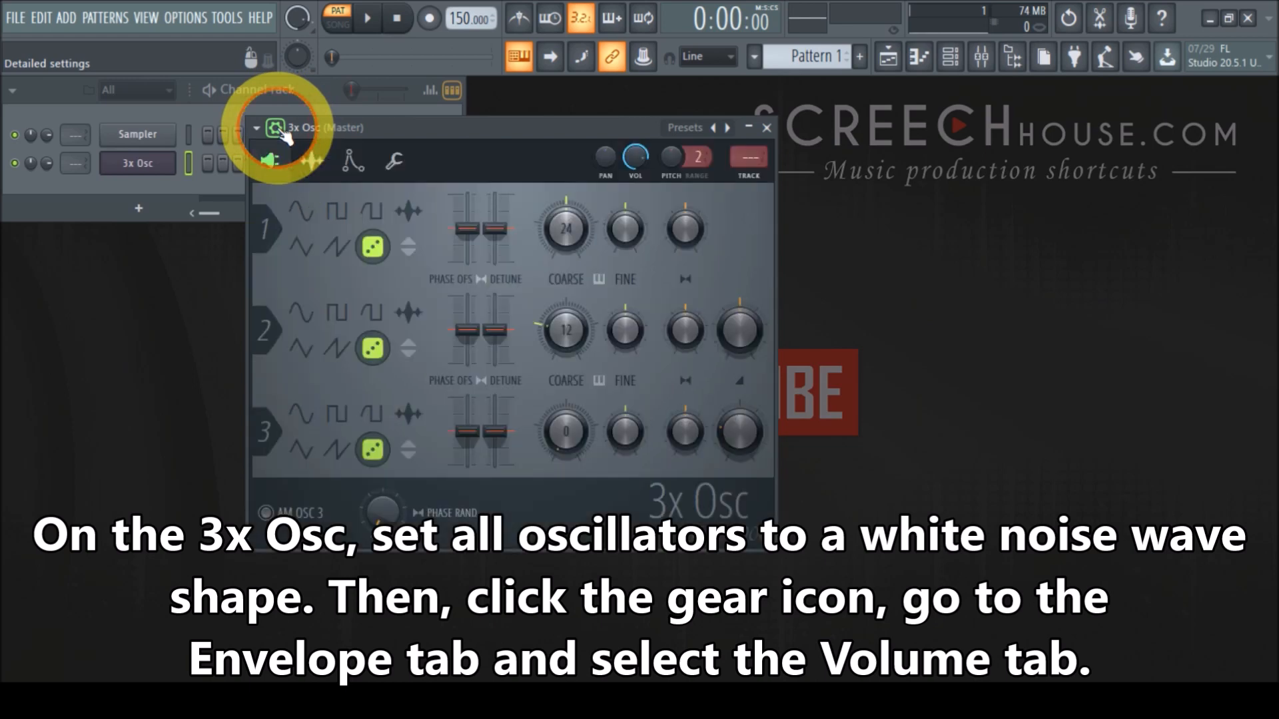
# In the 3x Osc volume envelope, open the hold fully and close the delay, attack, decay, sustain and release; move the plugin window clear of the channels.
pyautogui.click(351, 166)
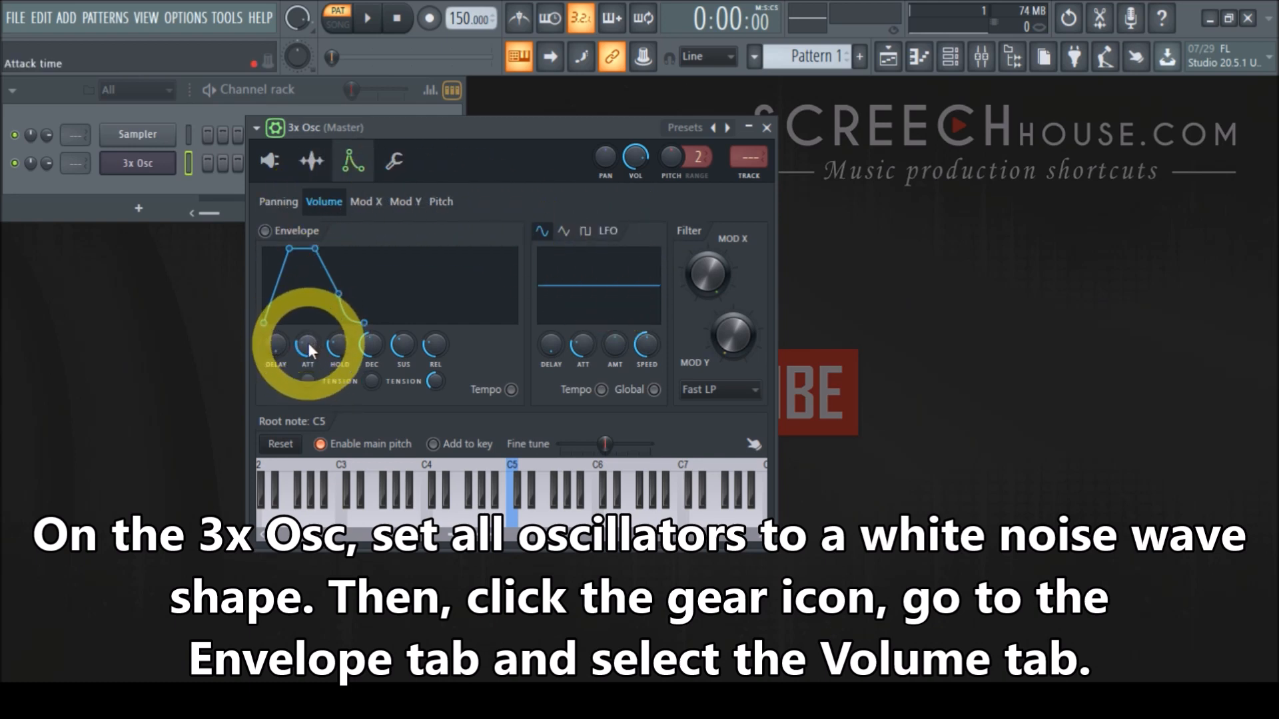
pyautogui.moveTo(308, 342); pyautogui.dragTo(314, 133)
pyautogui.moveTo(367, 342); pyautogui.dragTo(430, 352)
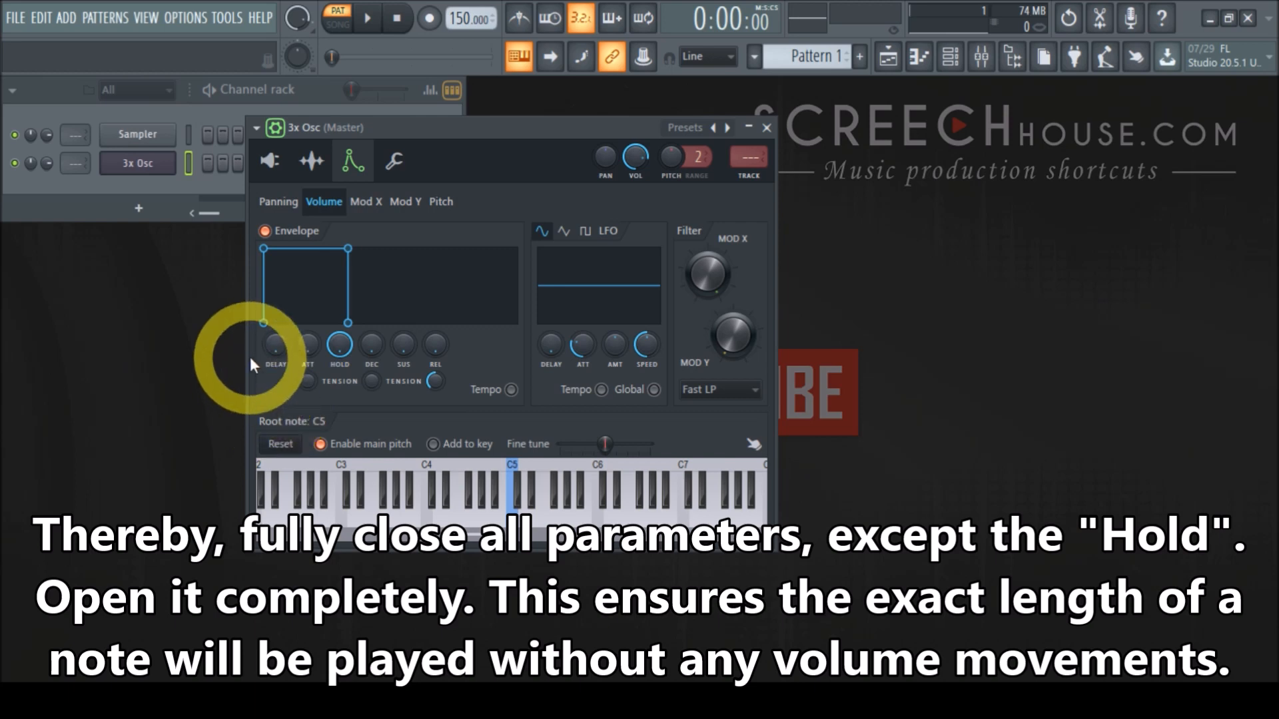
pyautogui.moveTo(529, 129); pyautogui.dragTo(748, 90)
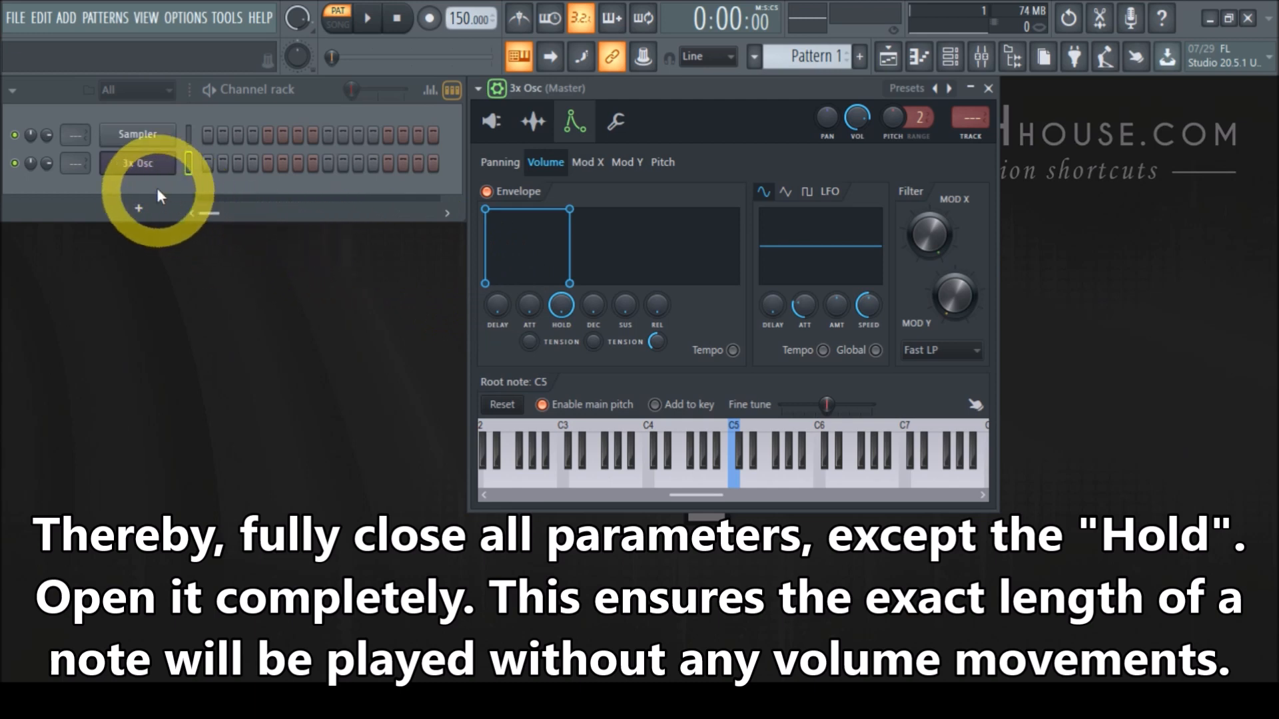
# Draw one C5 note spanning bars 1 to 8 in the 3x Osc piano roll and close the editor.
pyautogui.rightClick(130, 164)
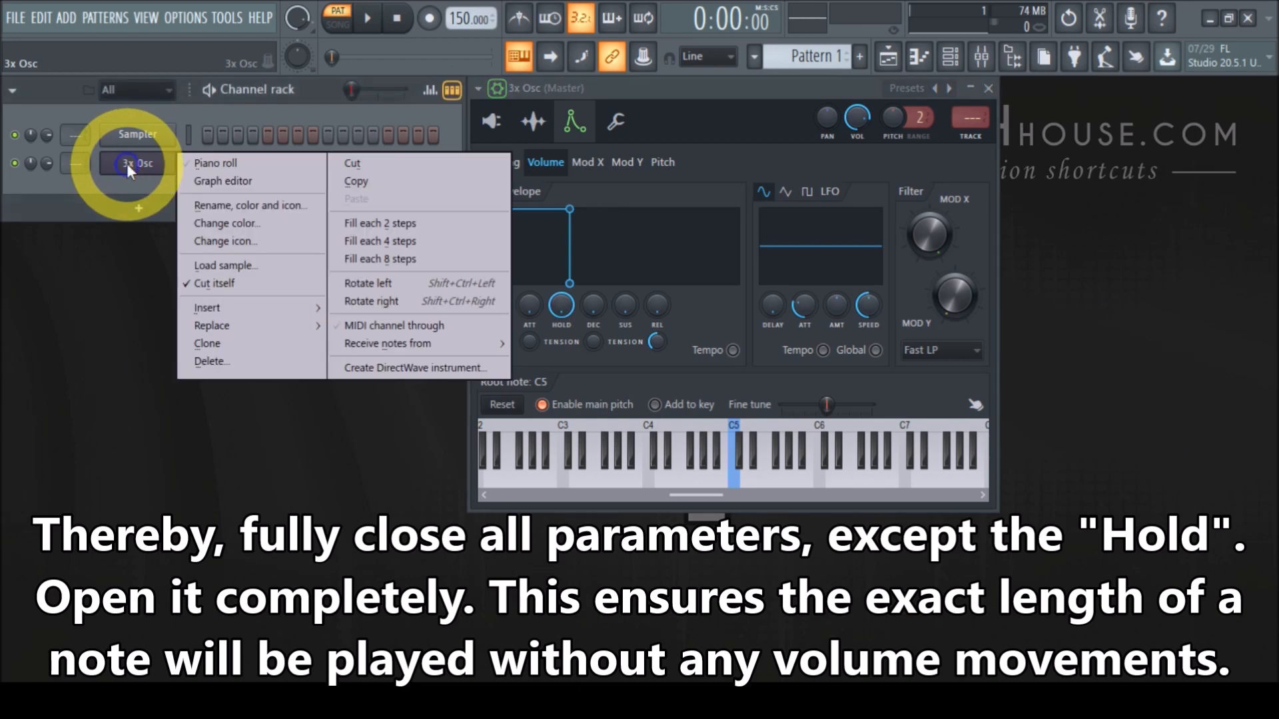
pyautogui.click(224, 166)
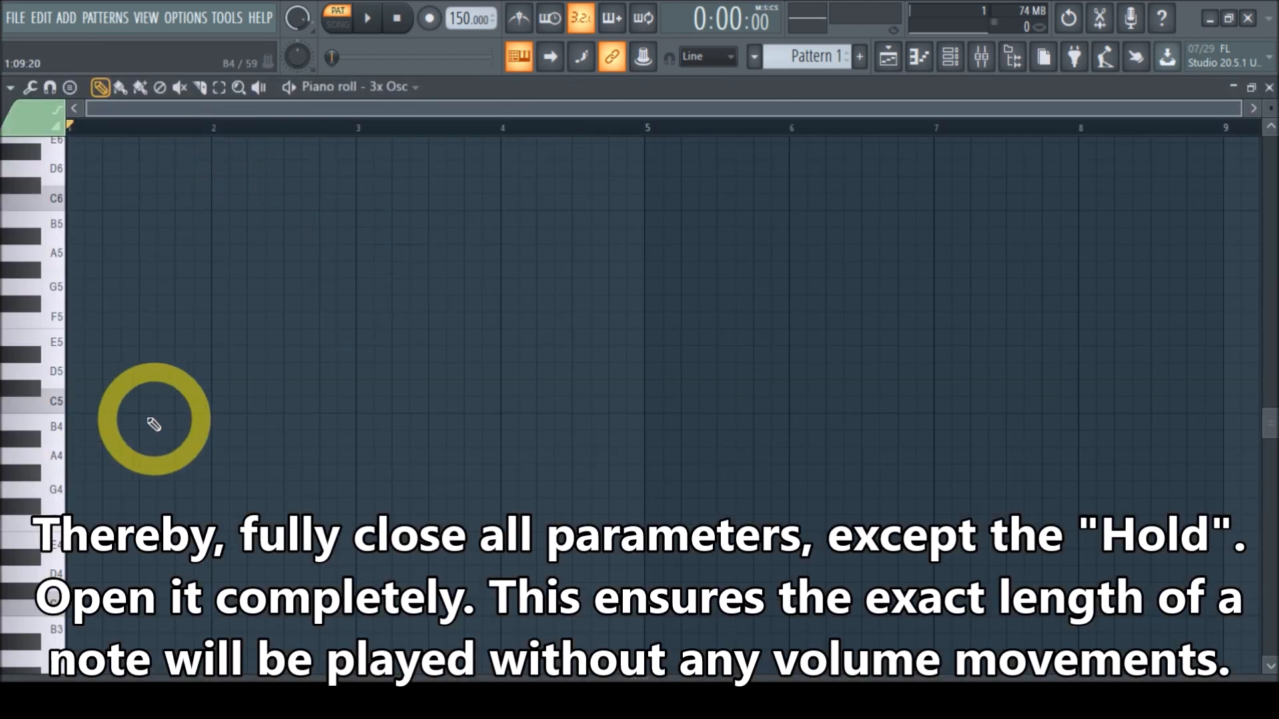
pyautogui.click(70, 403)
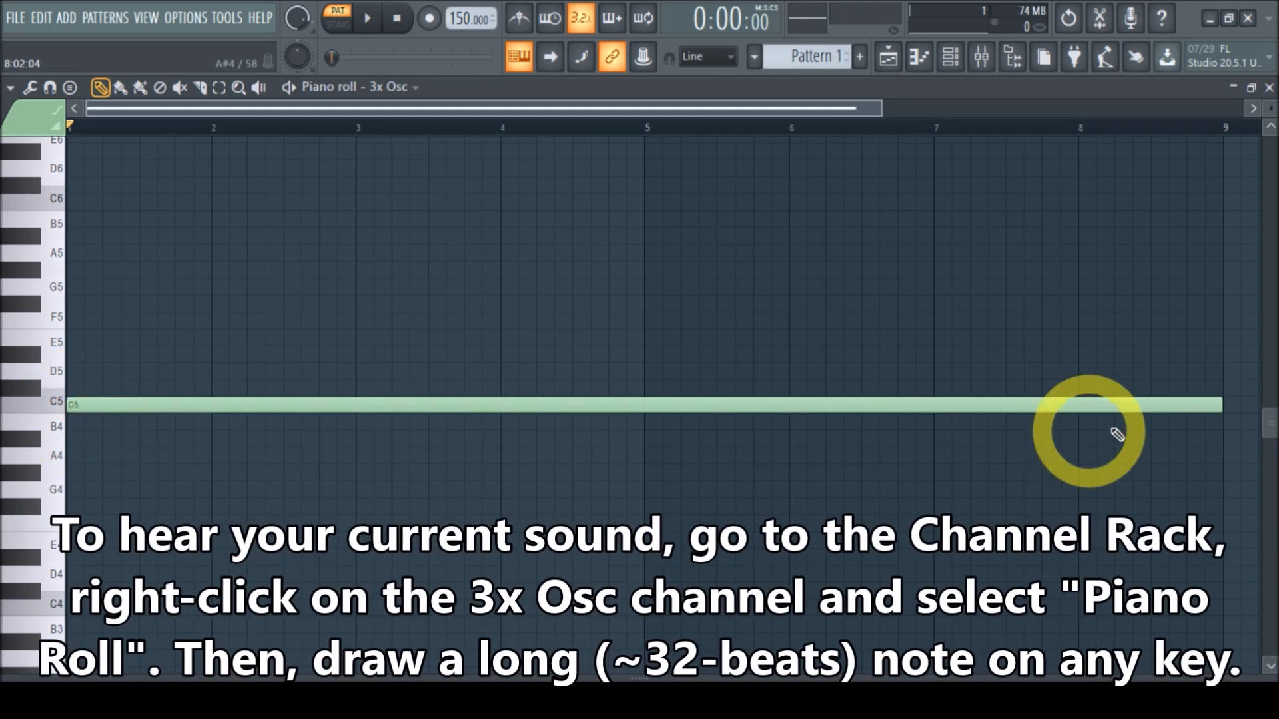
pyautogui.moveTo(1221, 406)
pyautogui.mouseDown()
pyautogui.moveTo(80, 411)
pyautogui.moveTo(611, 432)
pyautogui.moveTo(1221, 414)
pyautogui.mouseUp()
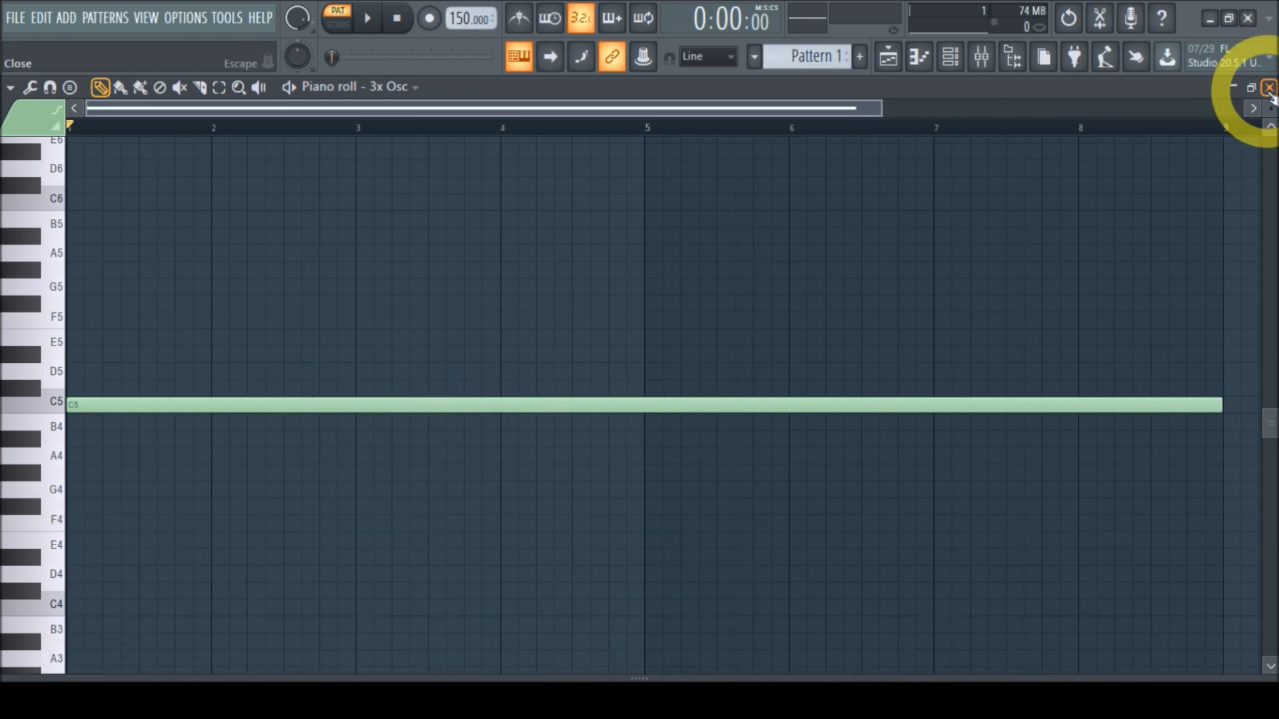
pyautogui.click(1269, 88)
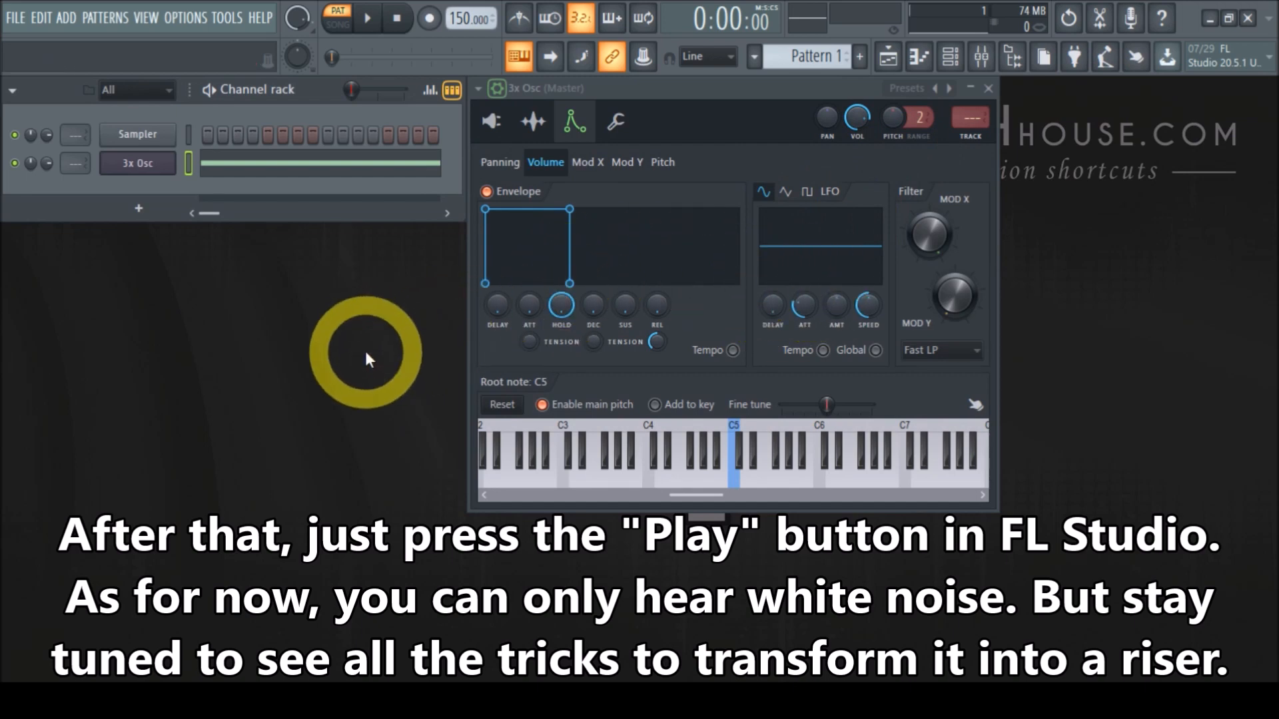
# Play the pattern to listen to the raw white noise, stop it, and review the oscillator settings.
pyautogui.click(367, 18)
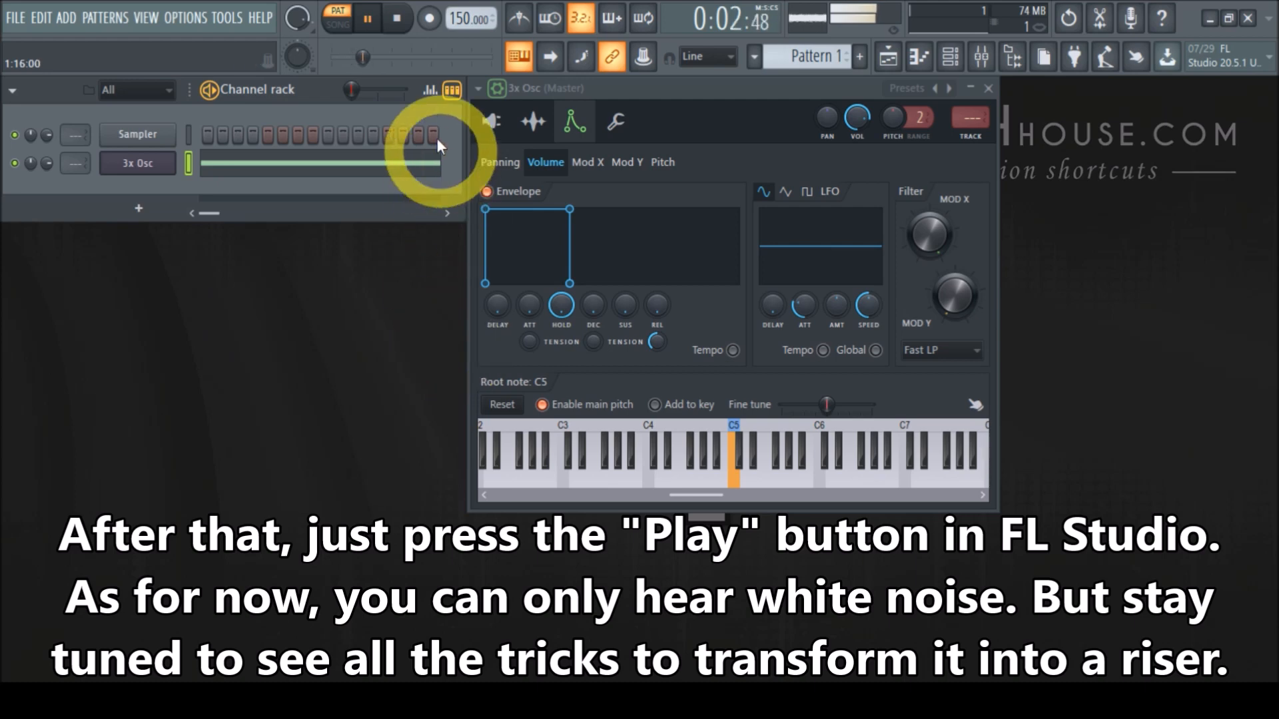
pyautogui.click(398, 19)
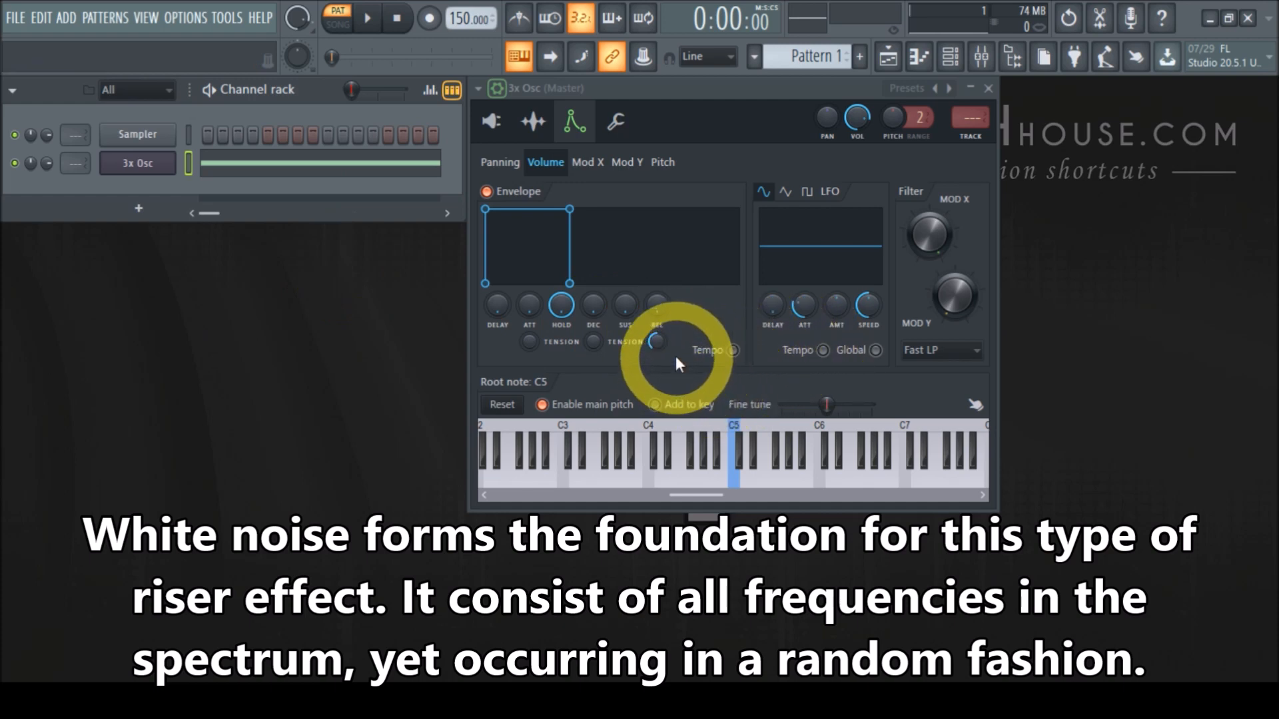
pyautogui.click(492, 122)
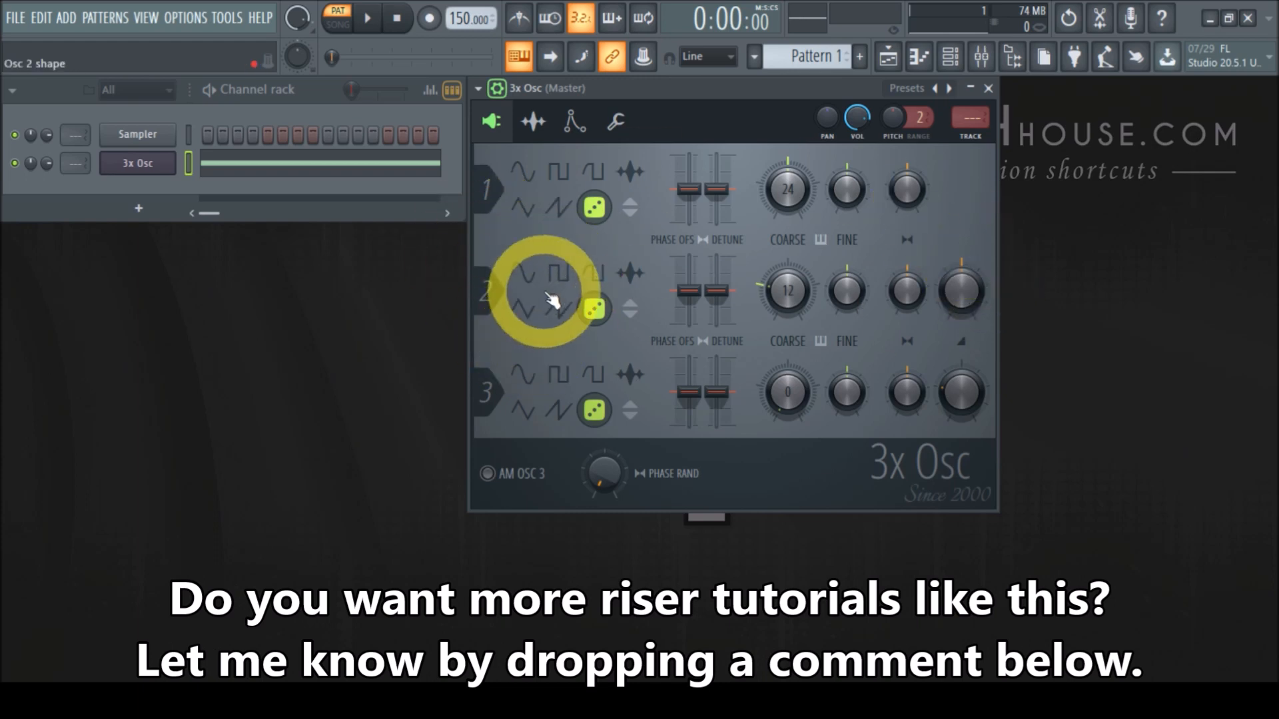
pyautogui.click(584, 141)
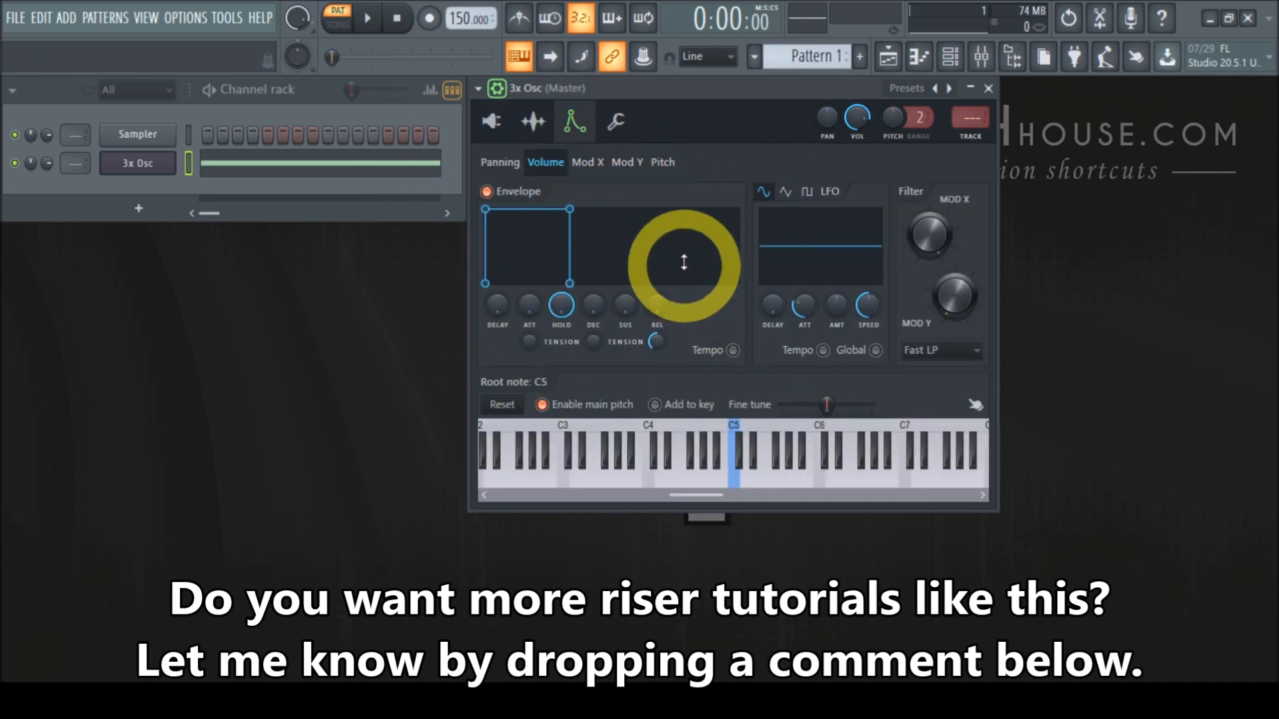
# Set the Mod X envelope amount to its maximum and its attack time to 64 steps.
pyautogui.click(589, 163)
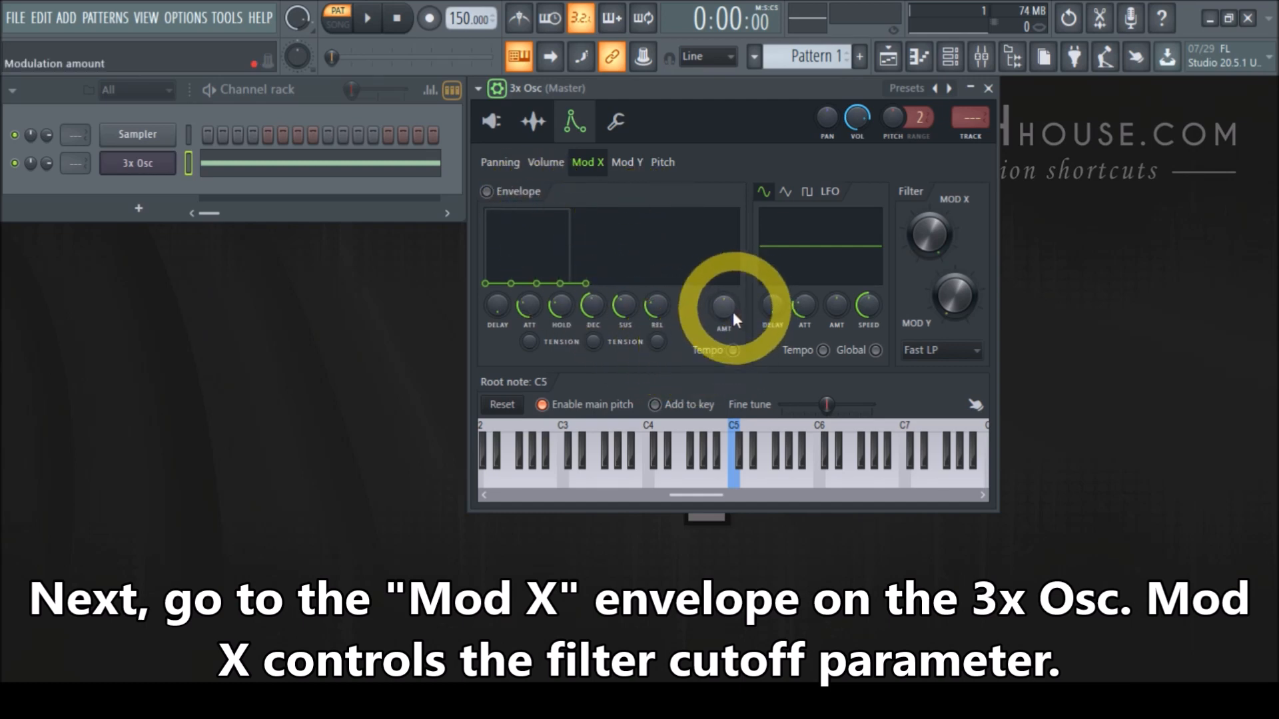
pyautogui.moveTo(721, 314); pyautogui.dragTo(718, 308)
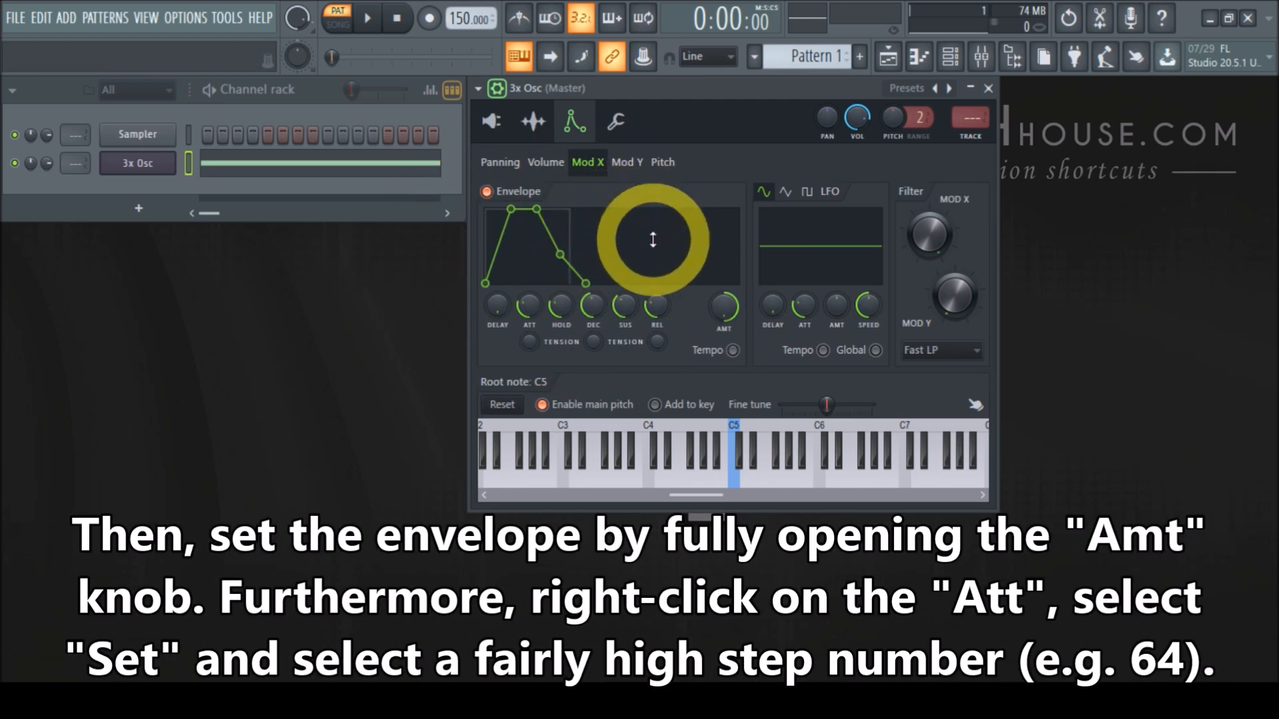
pyautogui.rightClick(525, 306)
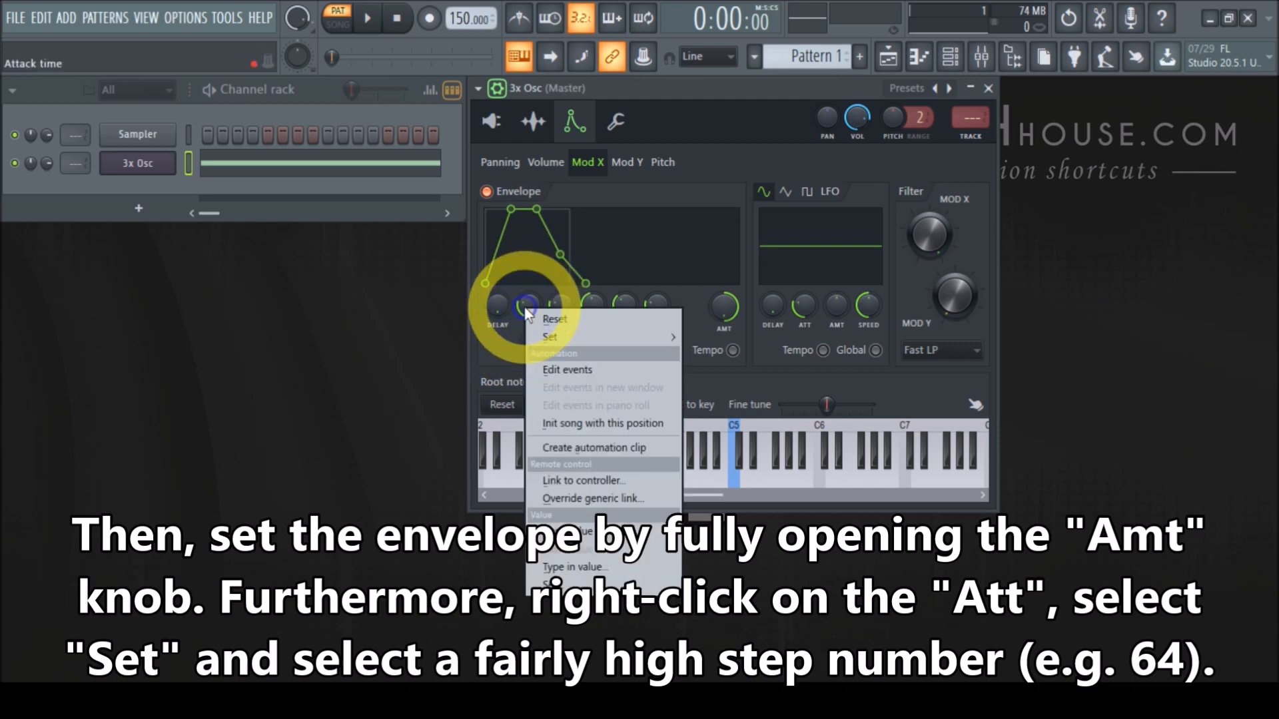
pyautogui.moveTo(561, 338)
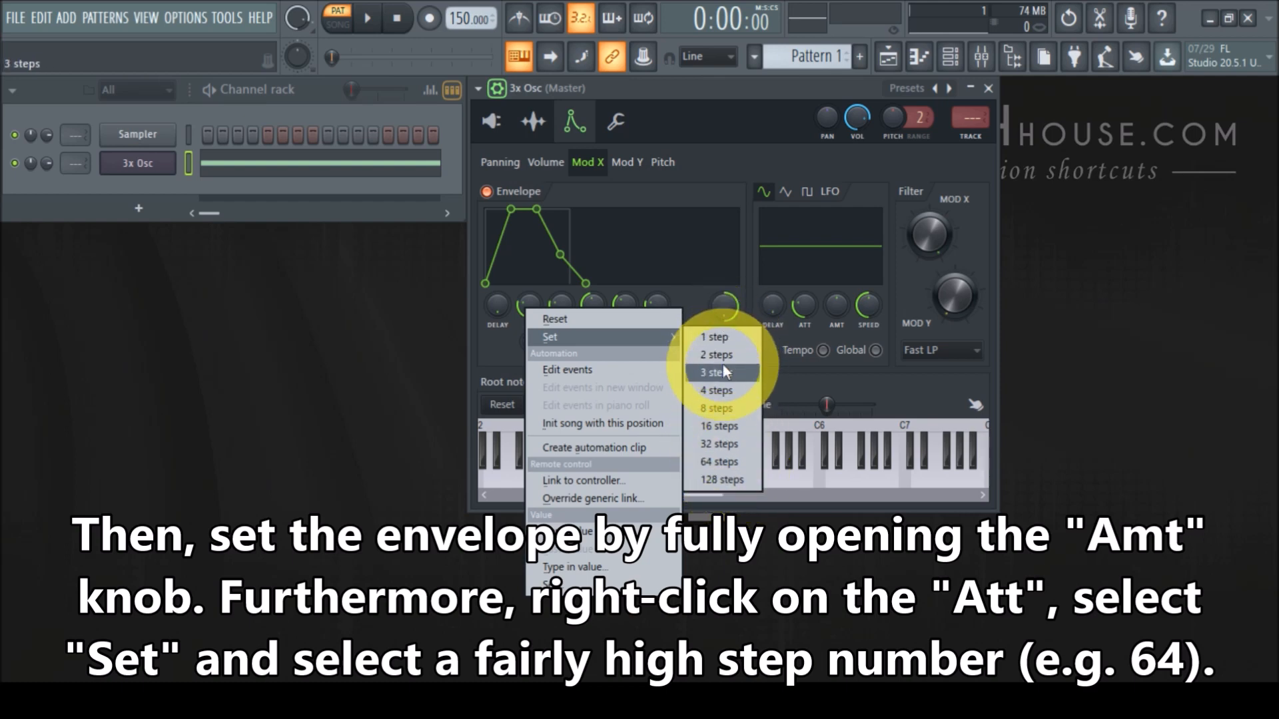
pyautogui.click(721, 466)
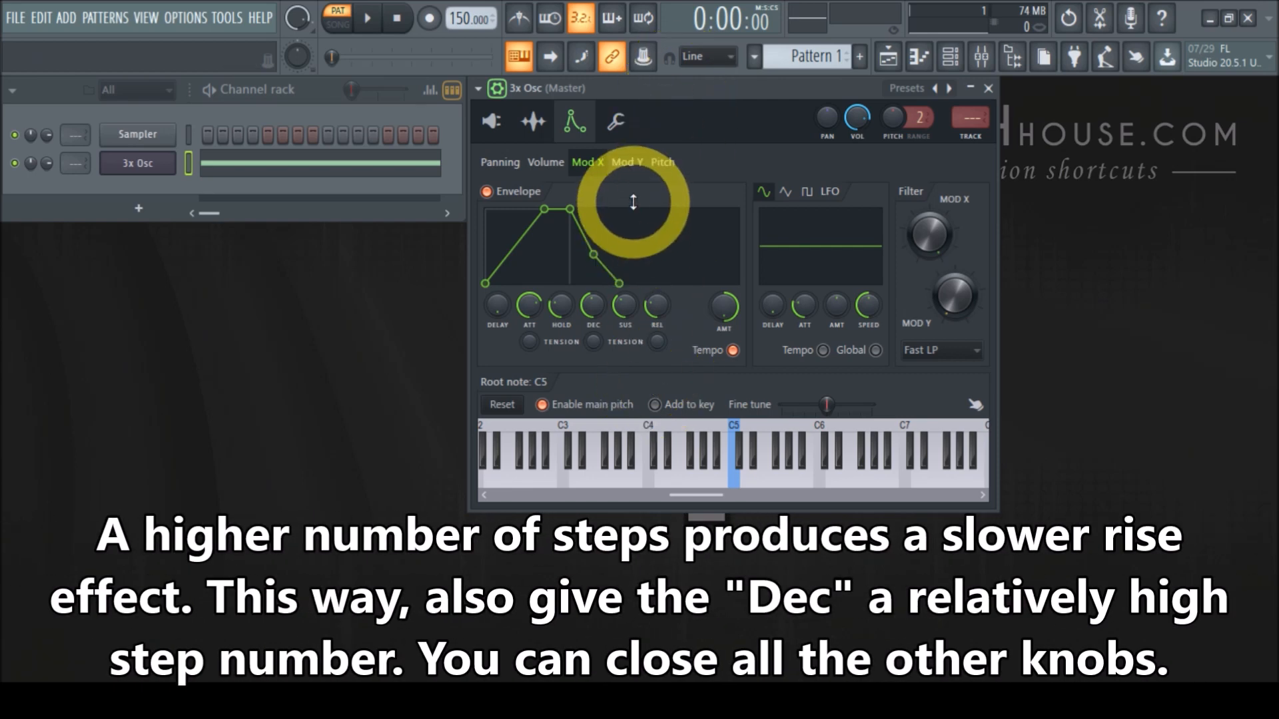
# Finish the Mod X envelope with hold and sustain fully closed, decay at 64 steps and release fully open.
pyautogui.click(566, 304)
pyautogui.moveTo(566, 304)
pyautogui.mouseDown()
pyautogui.moveTo(566, 340)
pyautogui.moveTo(570, 309)
pyautogui.mouseUp()
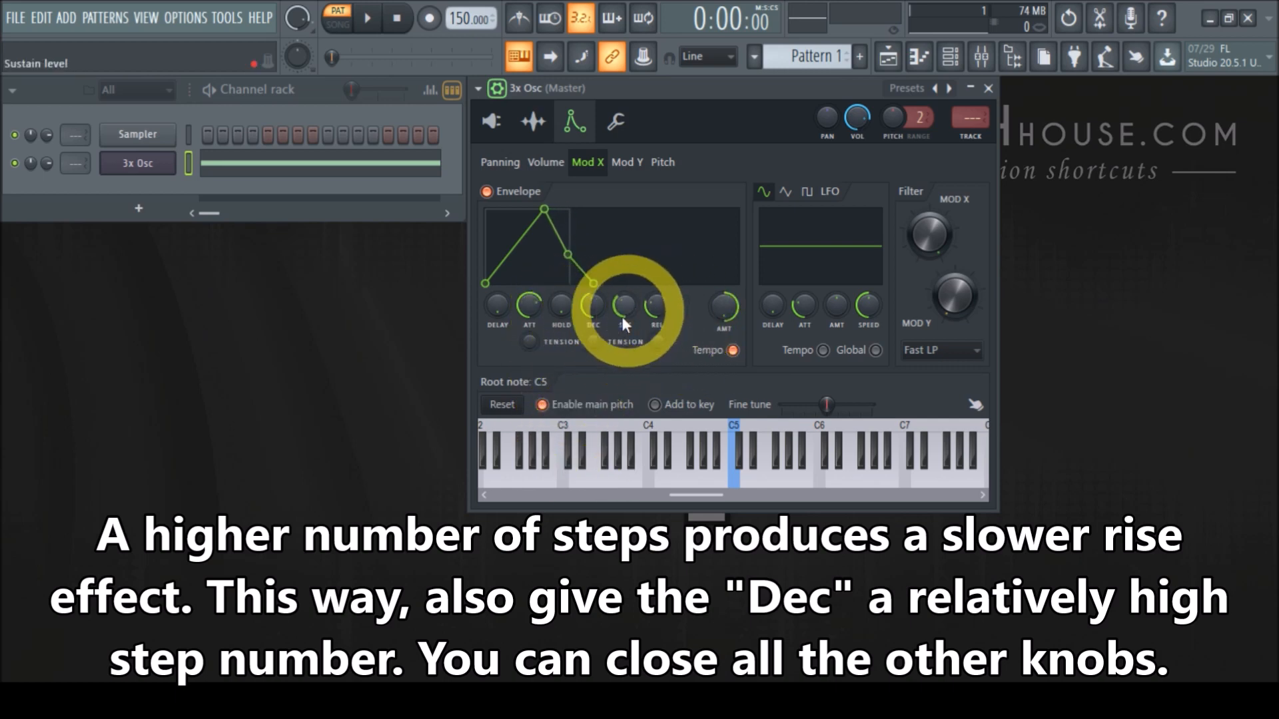
pyautogui.rightClick(590, 302)
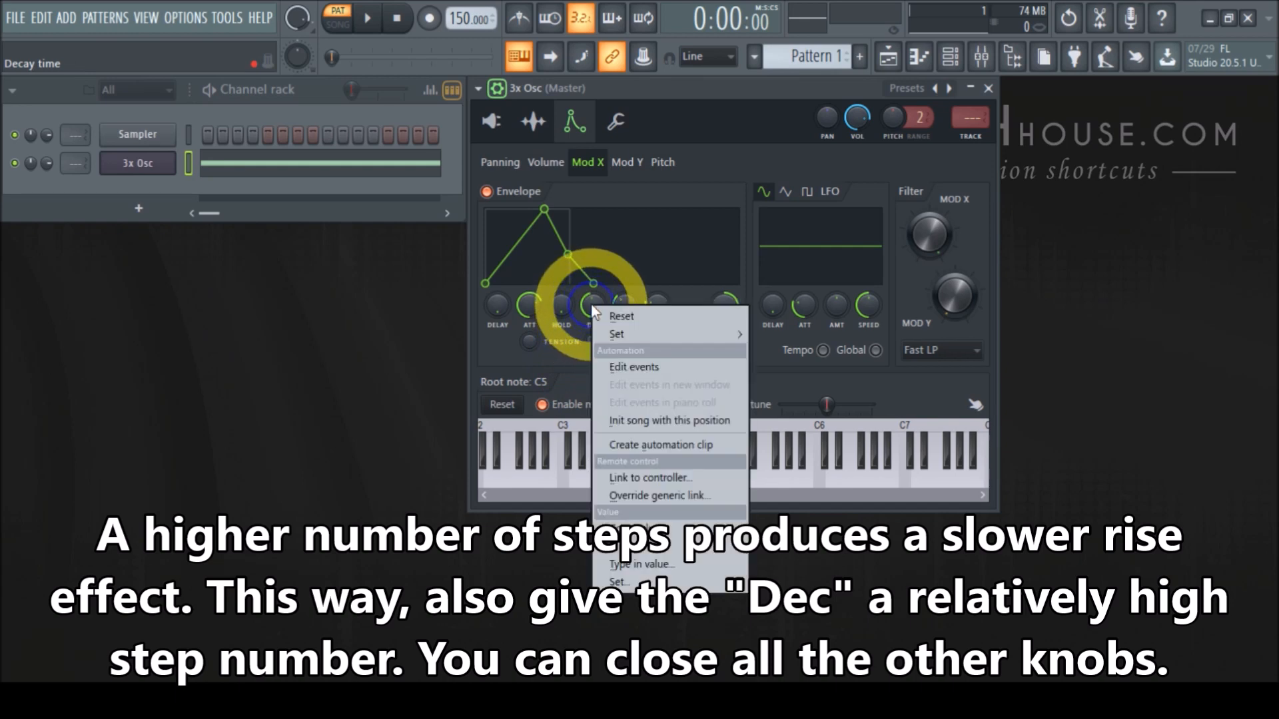
pyautogui.moveTo(618, 333)
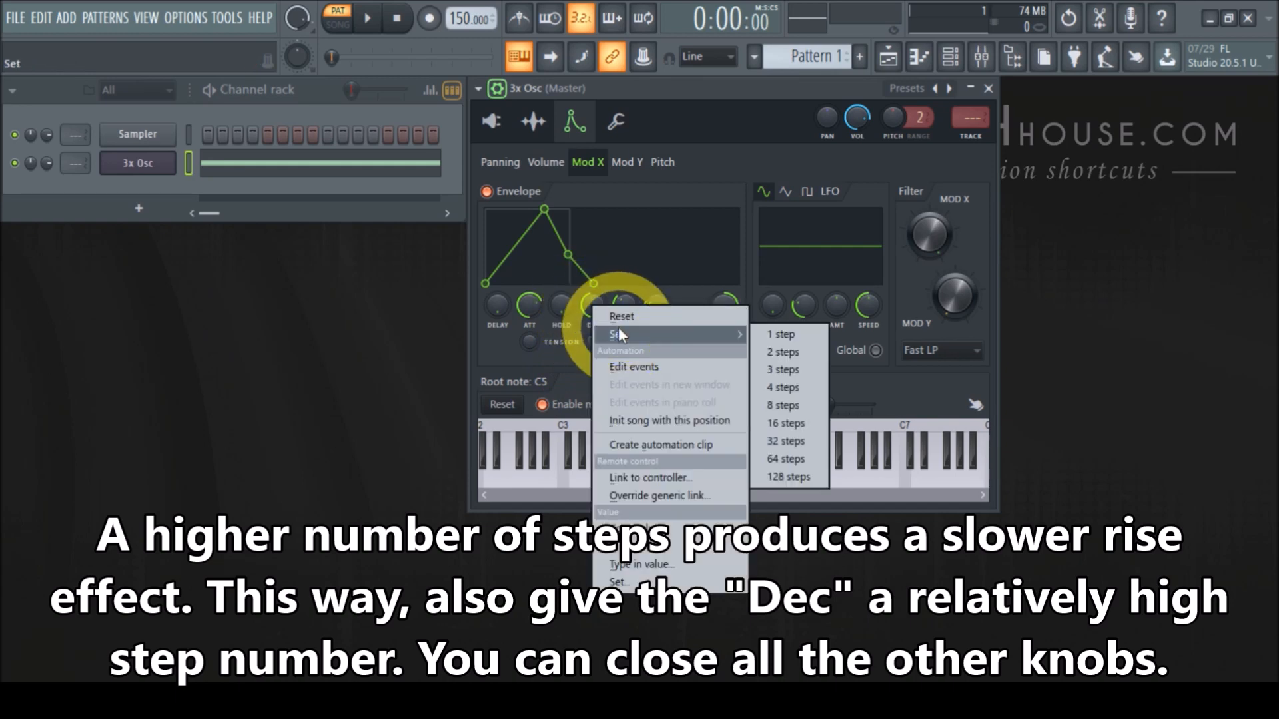
pyautogui.click(771, 460)
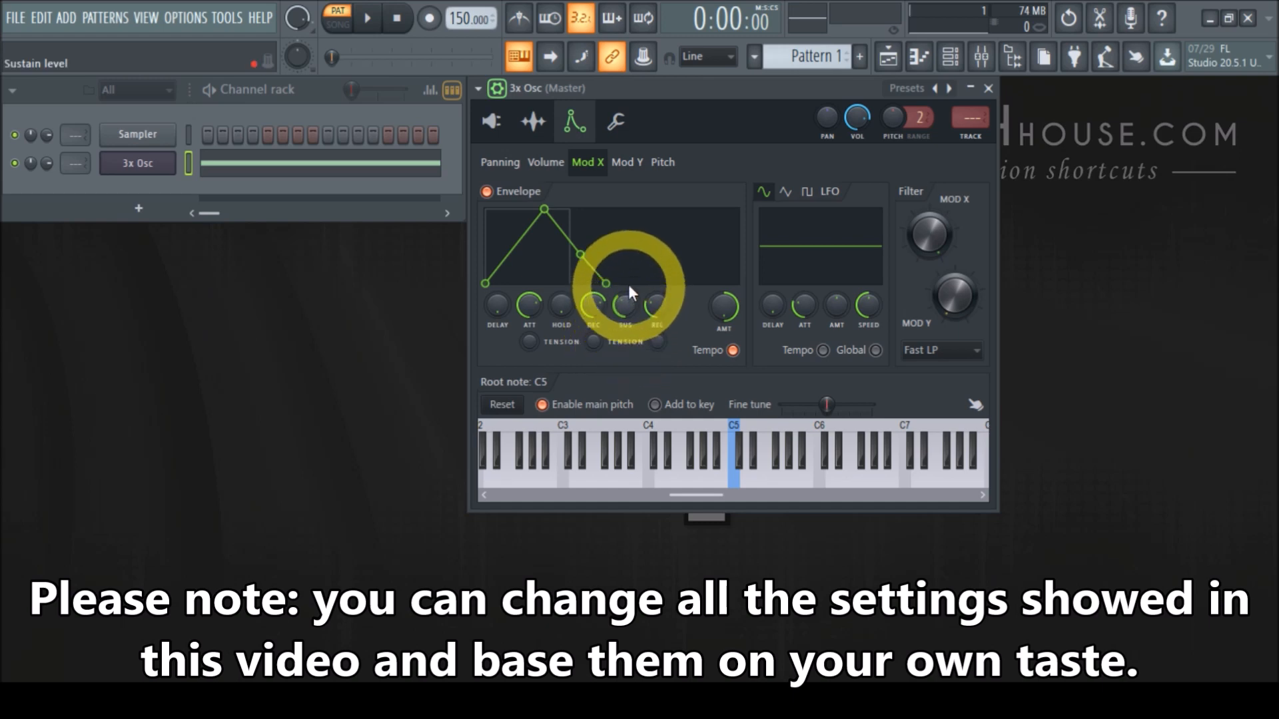
pyautogui.moveTo(634, 303); pyautogui.dragTo(613, 342)
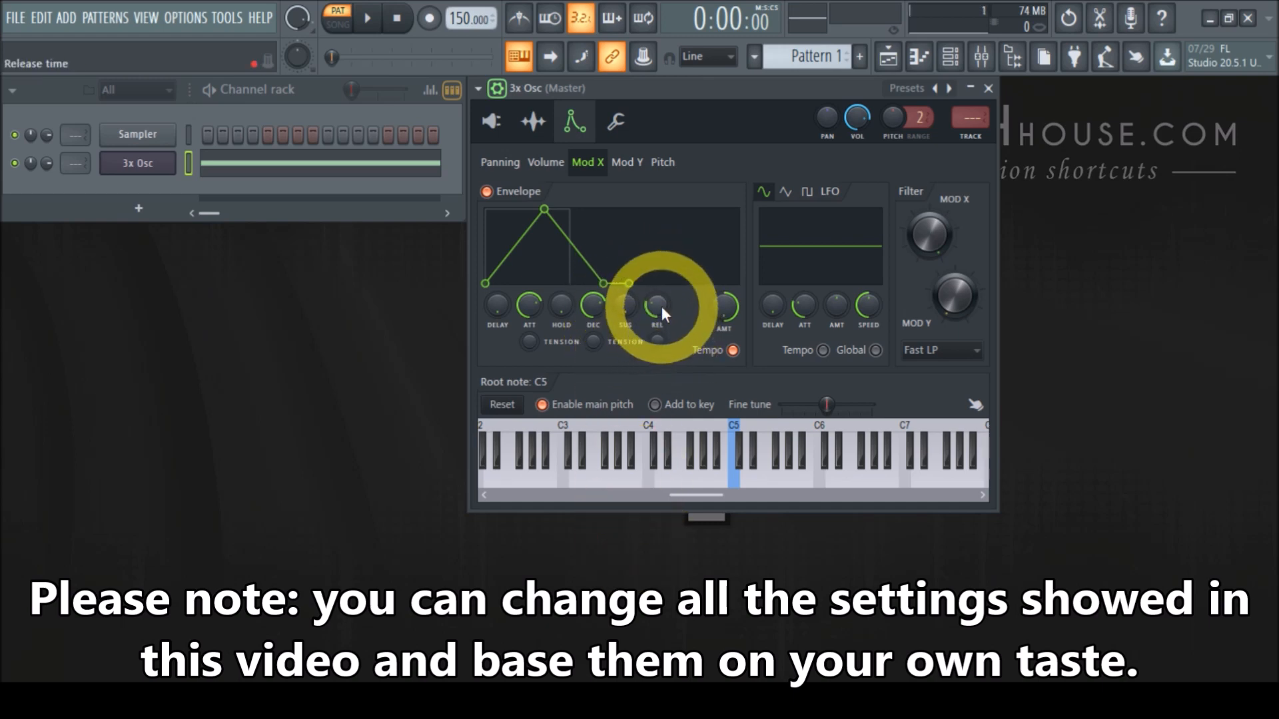
pyautogui.moveTo(661, 308)
pyautogui.mouseDown()
pyautogui.moveTo(644, 218)
pyautogui.moveTo(662, 308)
pyautogui.mouseUp()
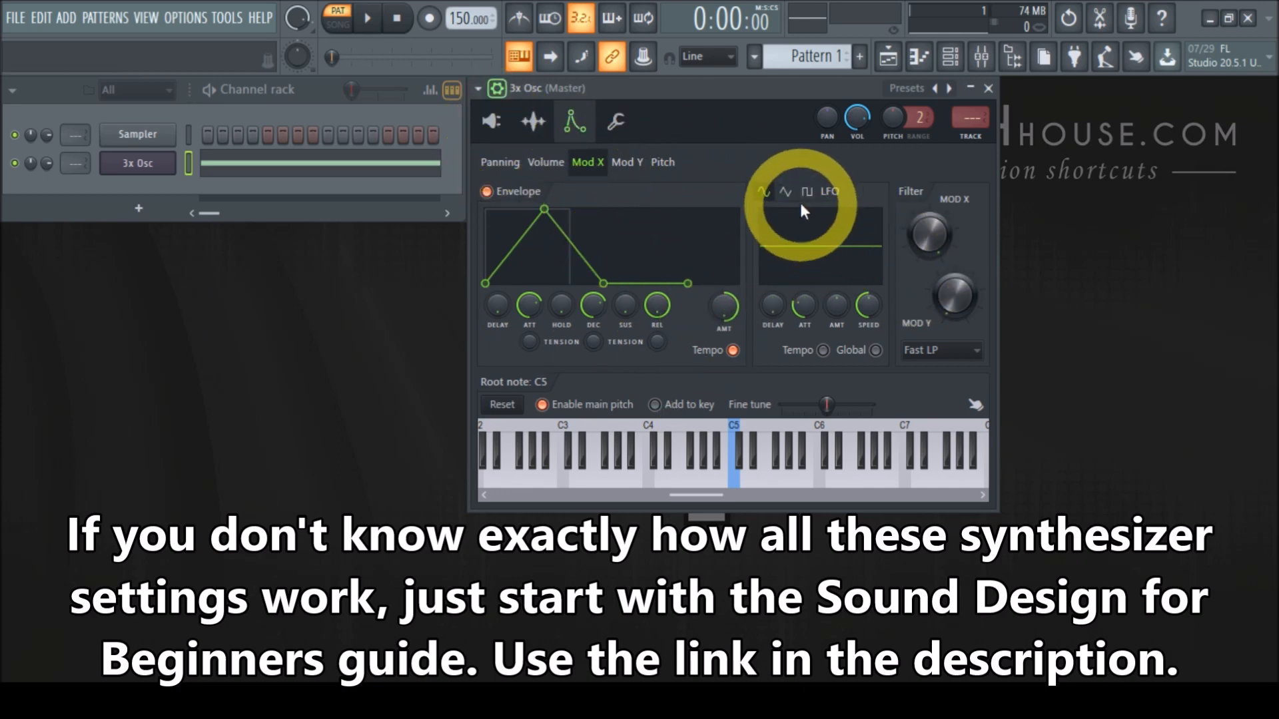
# Raise the 3x Osc channel volume to maximum and turn the Mod X filter cutoff fully down.
pyautogui.moveTo(46, 164); pyautogui.dragTo(46, 81)
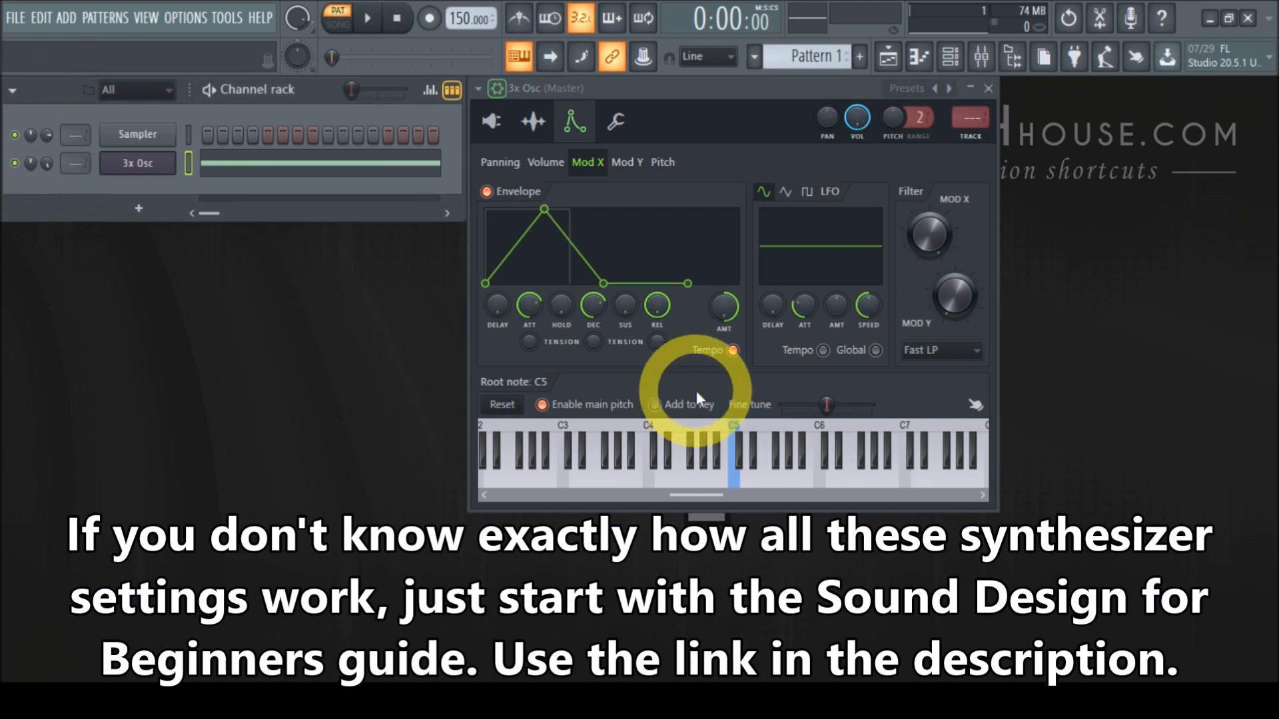
pyautogui.click(385, 28)
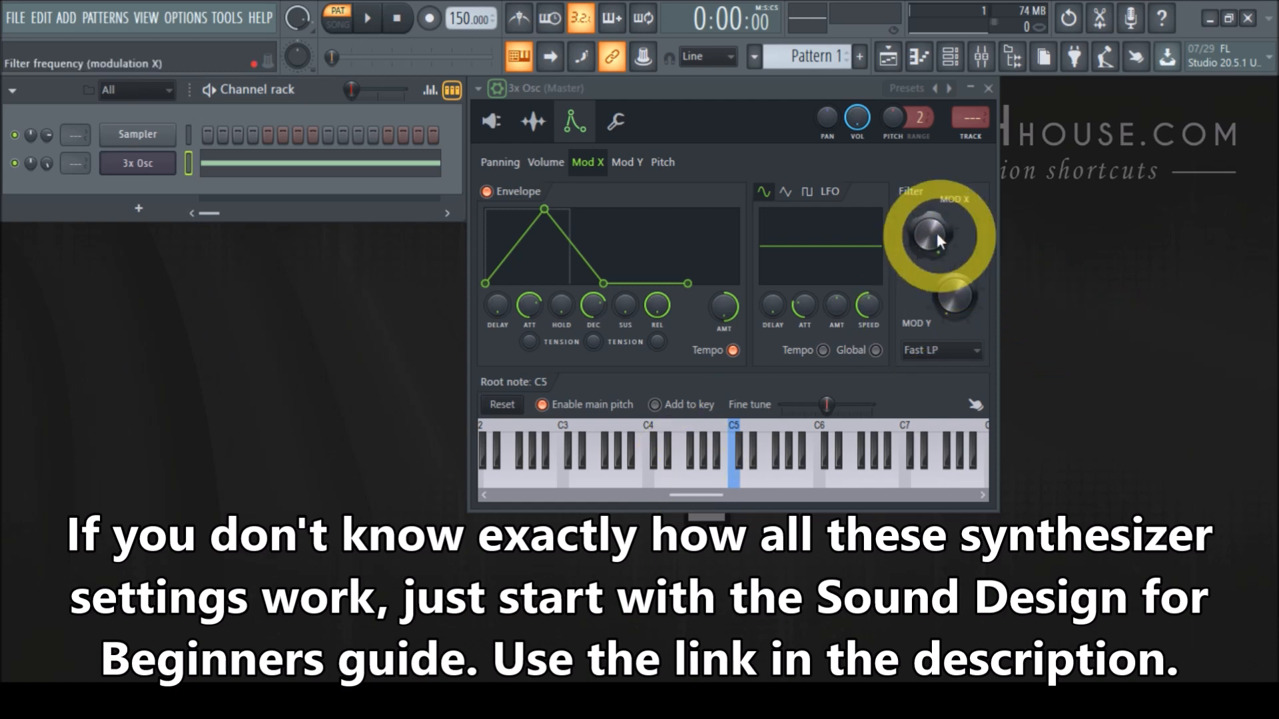
pyautogui.moveTo(932, 233); pyautogui.dragTo(973, 680)
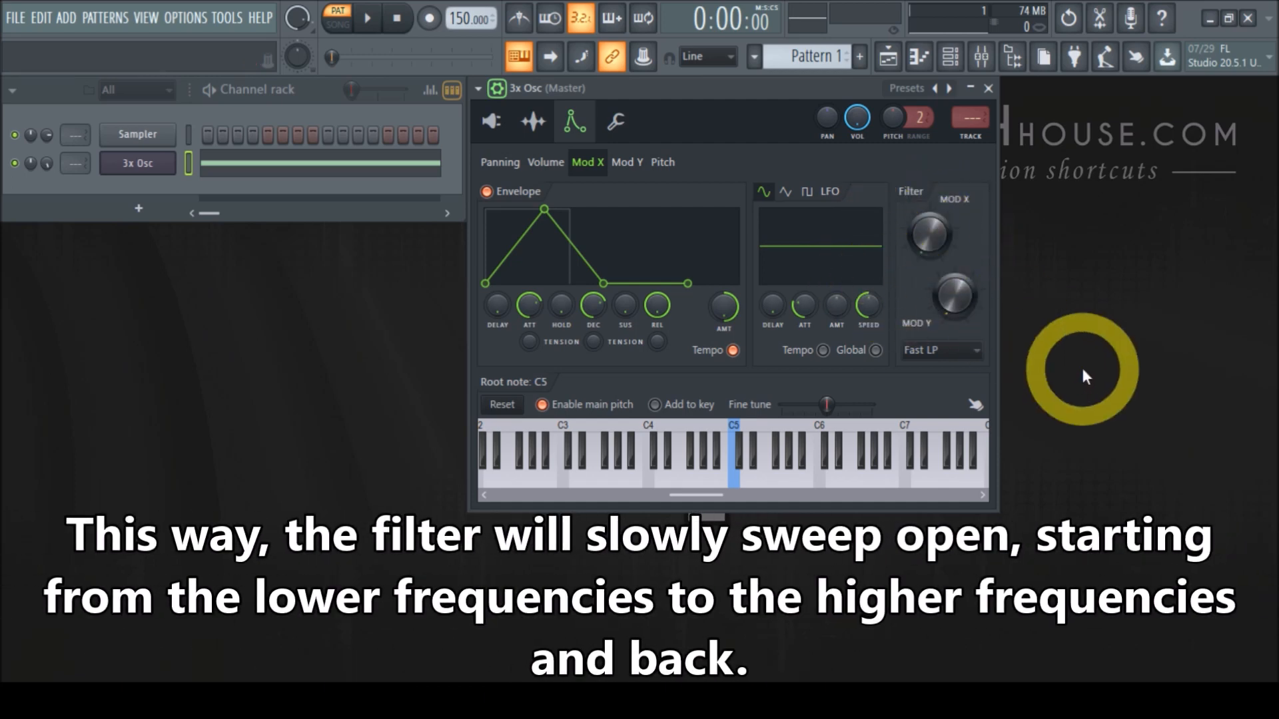
# Play the pattern to hear the filter sweep and stop playback.
pyautogui.click(367, 18)
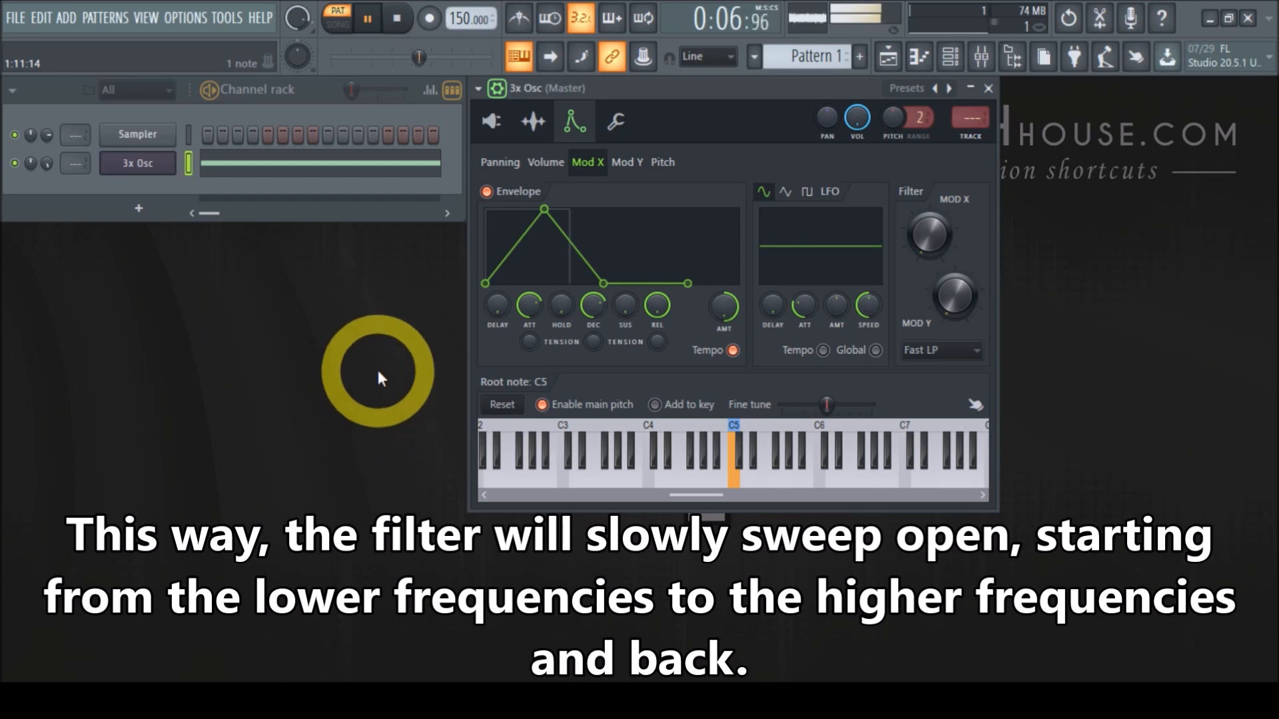
pyautogui.click(409, 29)
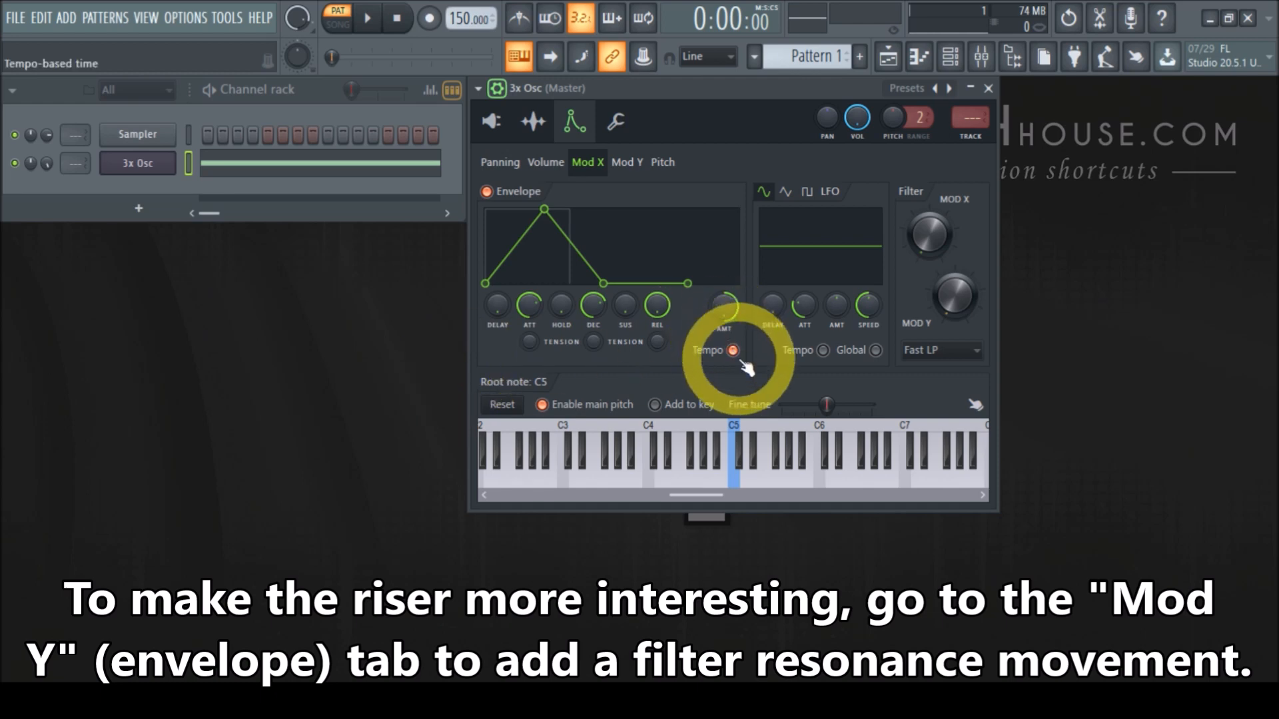
# Adjust the filter's Mod Y resonance and set the Mod Y envelope attack to 64 steps.
pyautogui.click(634, 172)
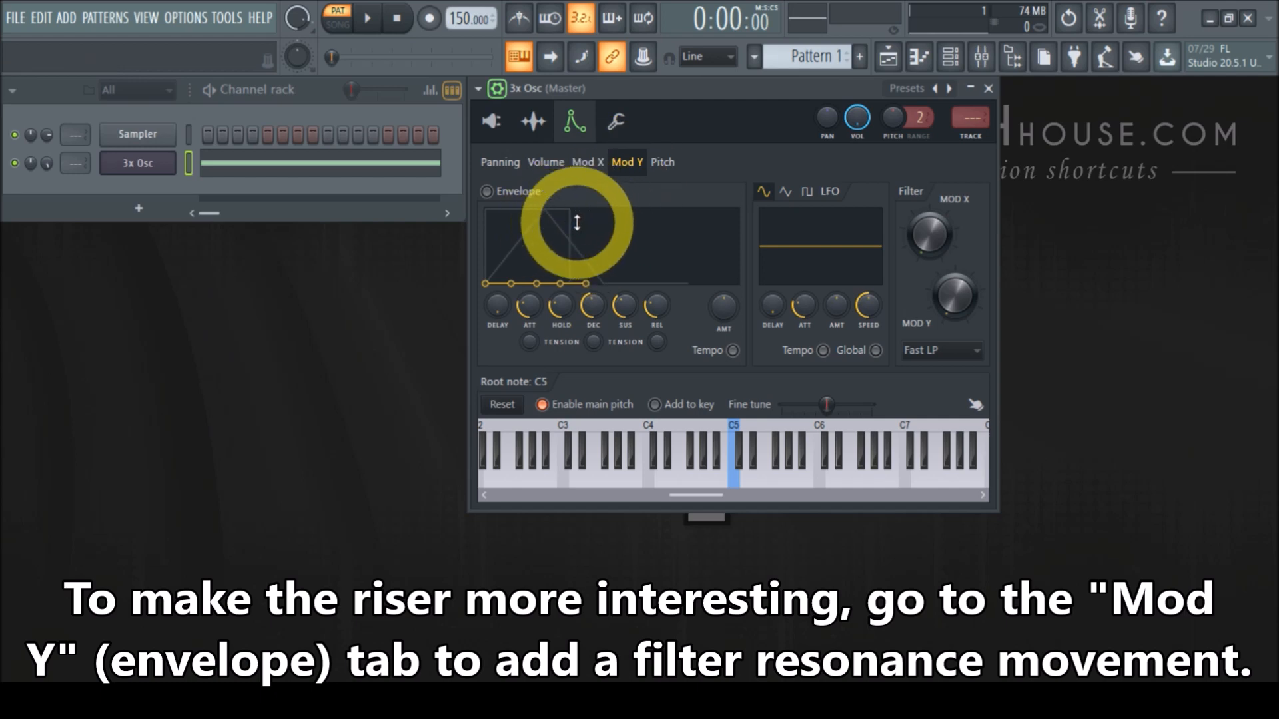
pyautogui.moveTo(945, 306)
pyautogui.mouseDown()
pyautogui.moveTo(929, 226)
pyautogui.moveTo(922, 301)
pyautogui.moveTo(945, 308)
pyautogui.mouseUp()
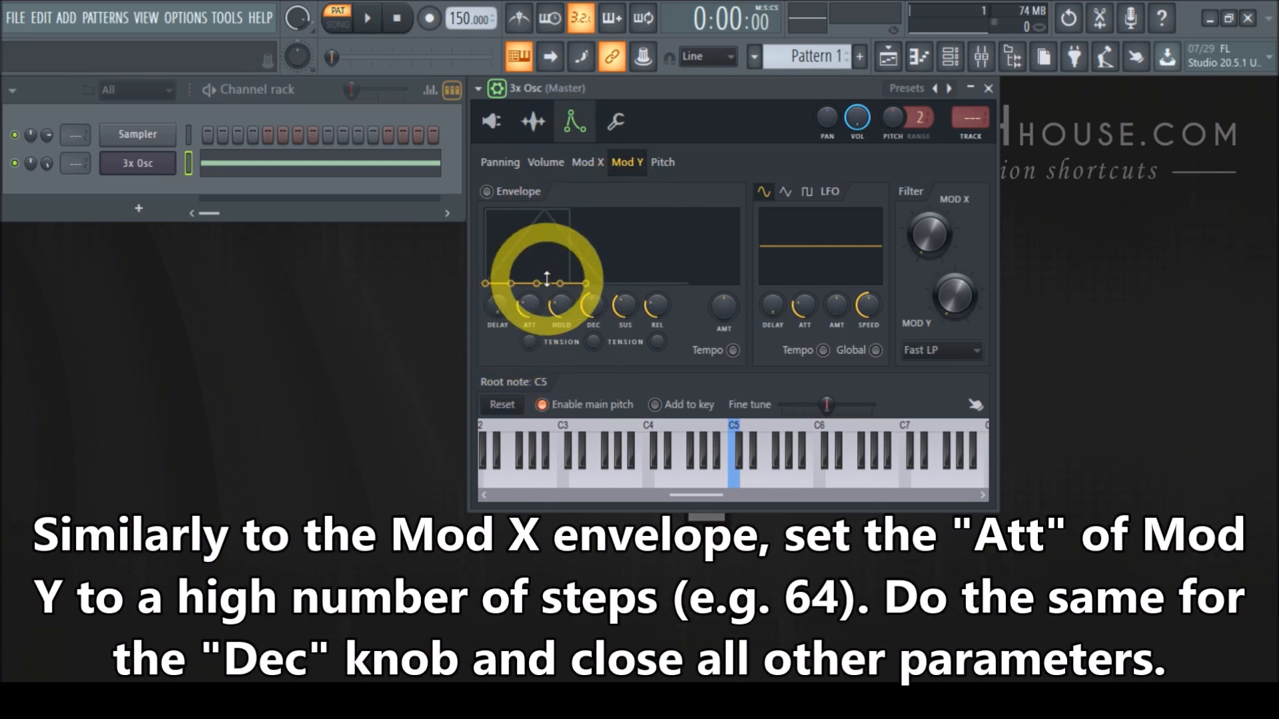
pyautogui.rightClick(526, 306)
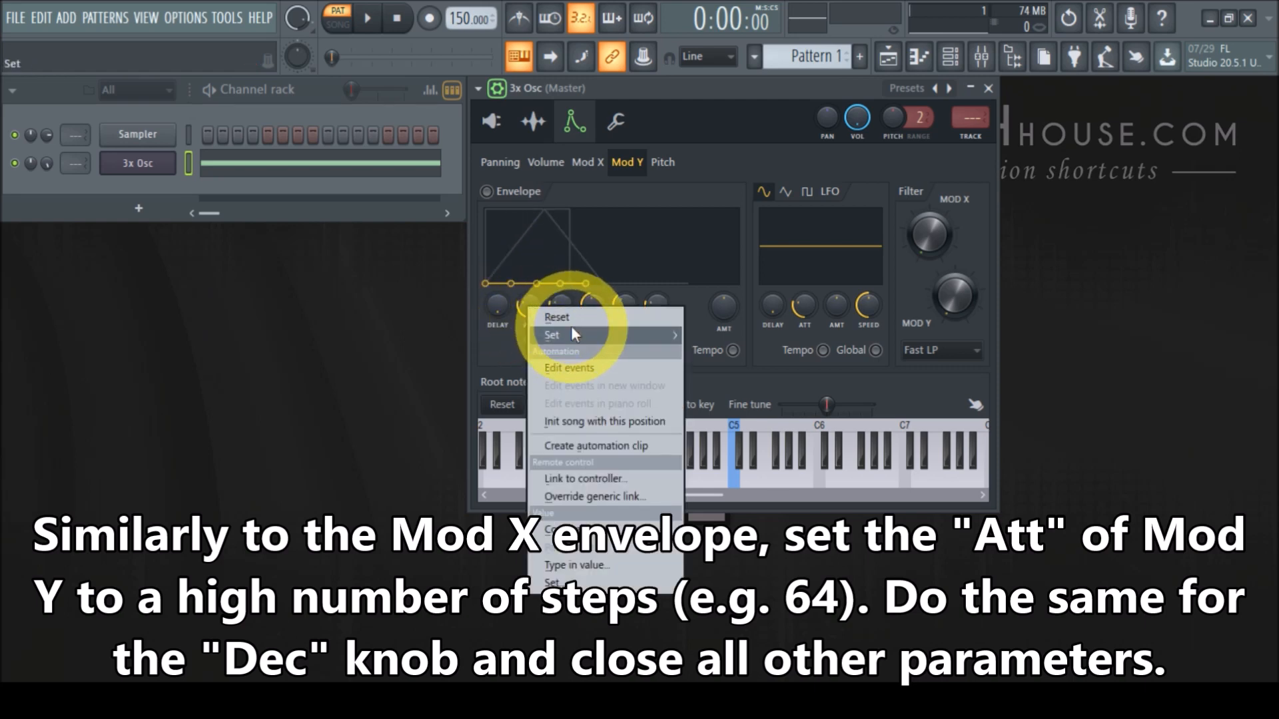
pyautogui.moveTo(570, 326)
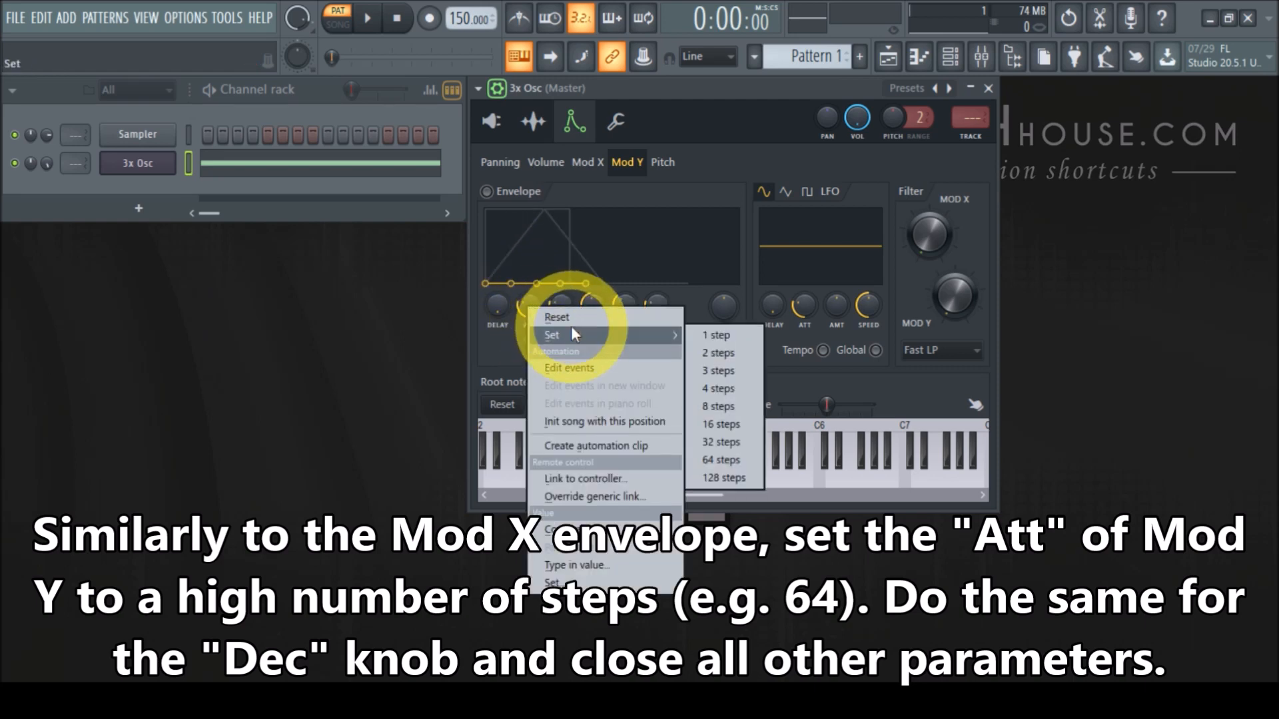
pyautogui.click(725, 459)
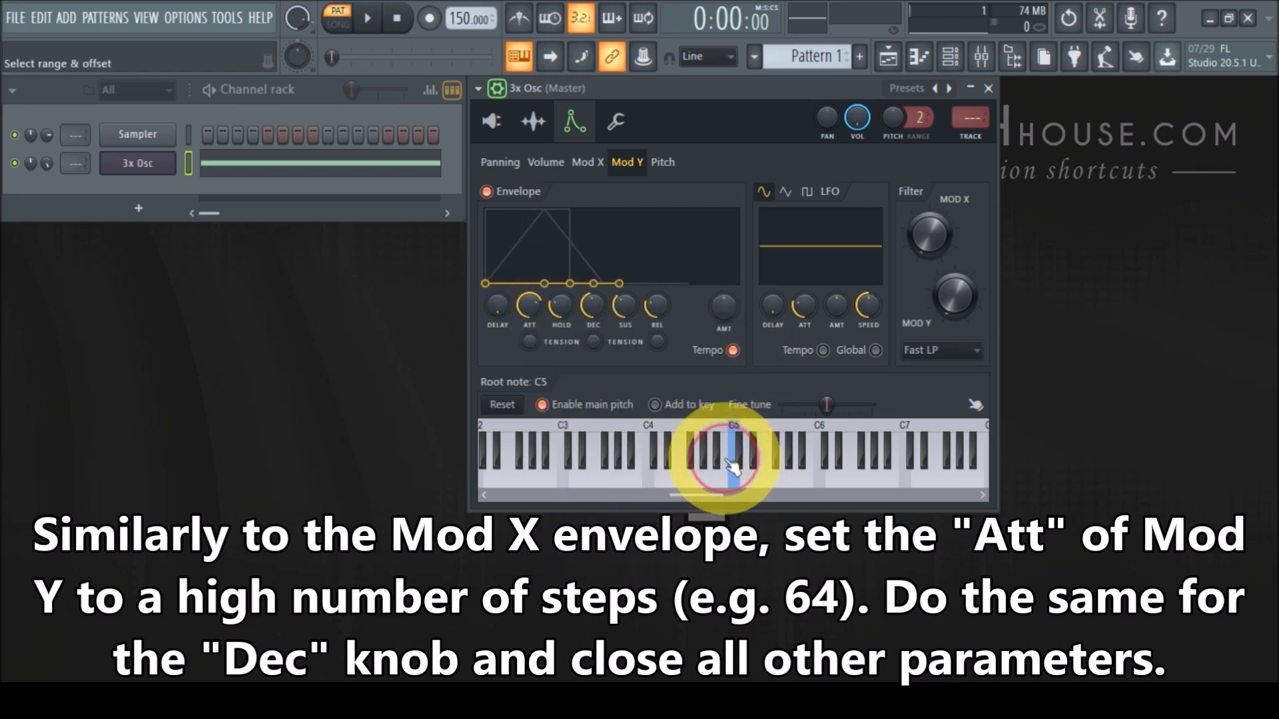
# Close the hold of the Mod Y envelope and set its decay to 64 steps.
pyautogui.rightClick(591, 311)
pyautogui.moveTo(669, 339)
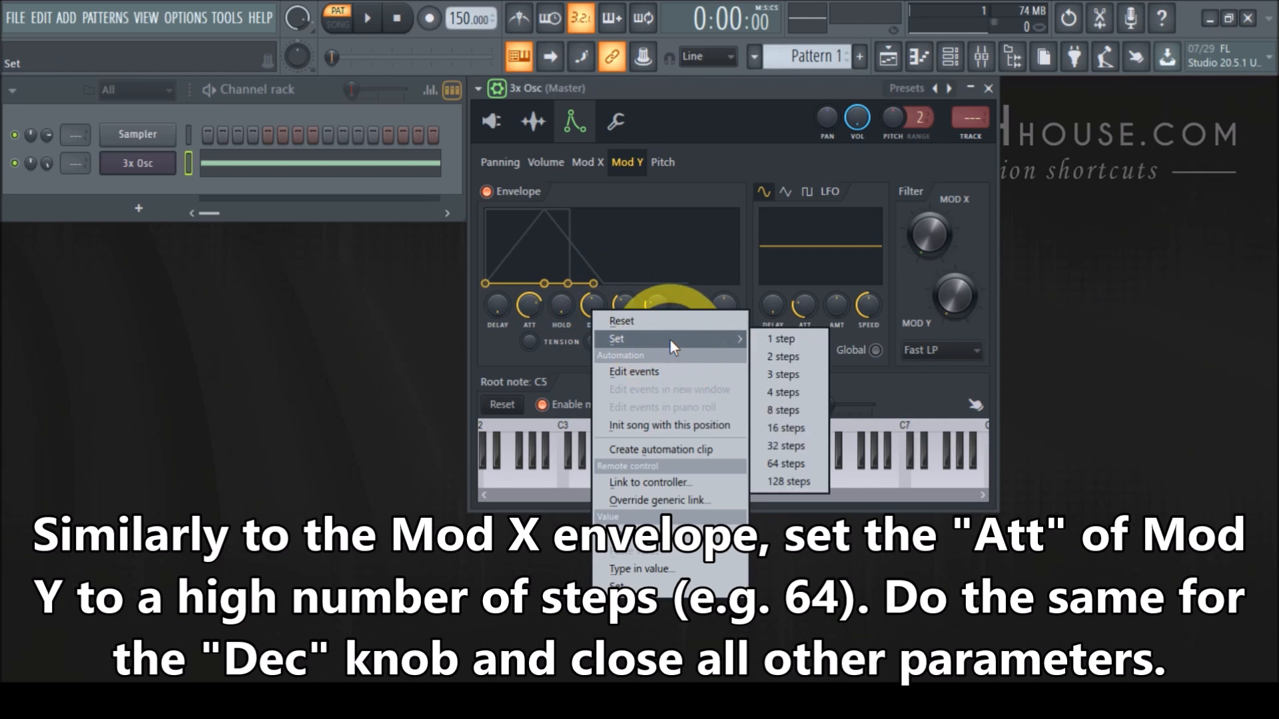
pyautogui.click(786, 464)
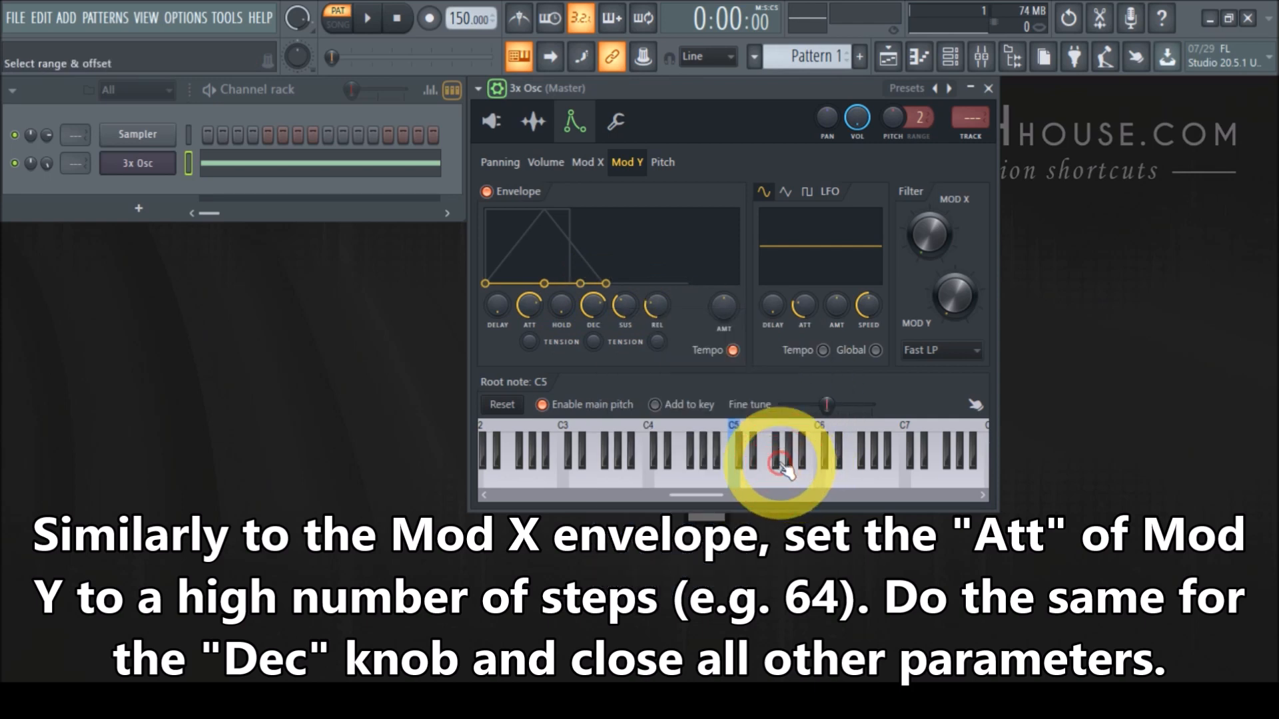
# Close the Mod Y envelope's sustain, raise its release to maximum and turn its amount fully negative.
pyautogui.moveTo(625, 305); pyautogui.dragTo(613, 457)
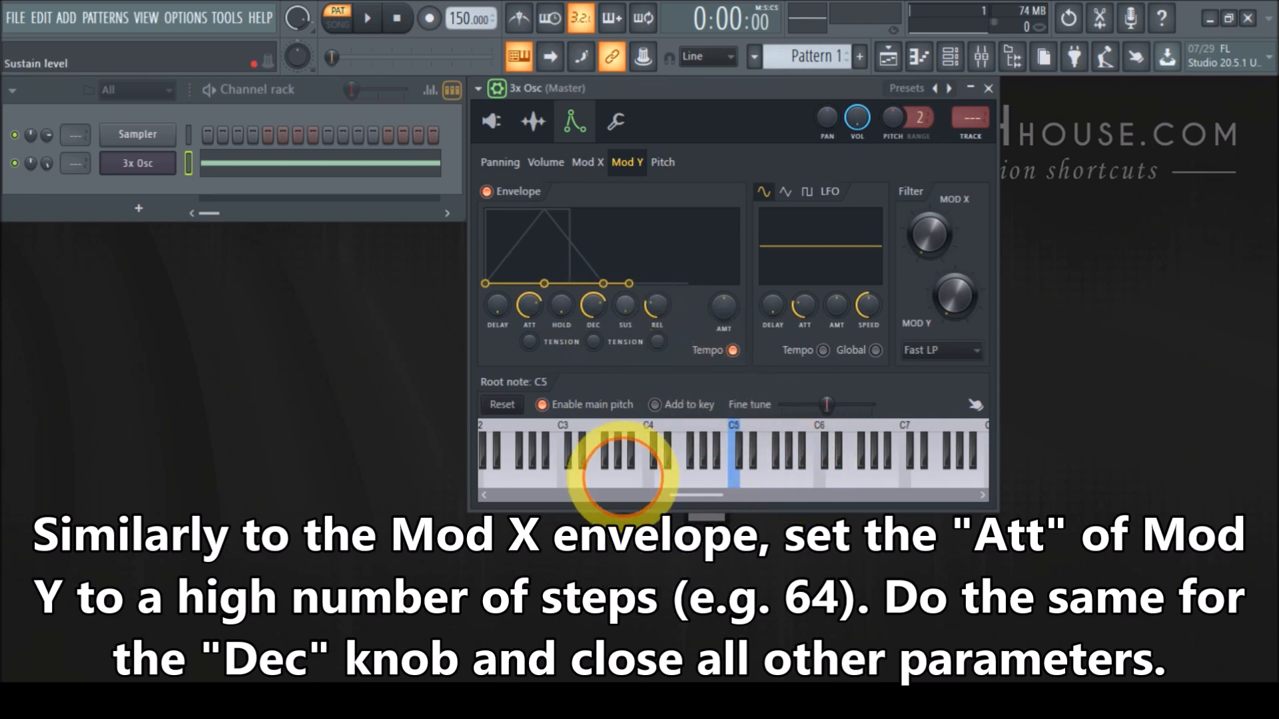
pyautogui.moveTo(658, 310)
pyautogui.mouseDown()
pyautogui.moveTo(649, 615)
pyautogui.moveTo(658, 307)
pyautogui.mouseUp()
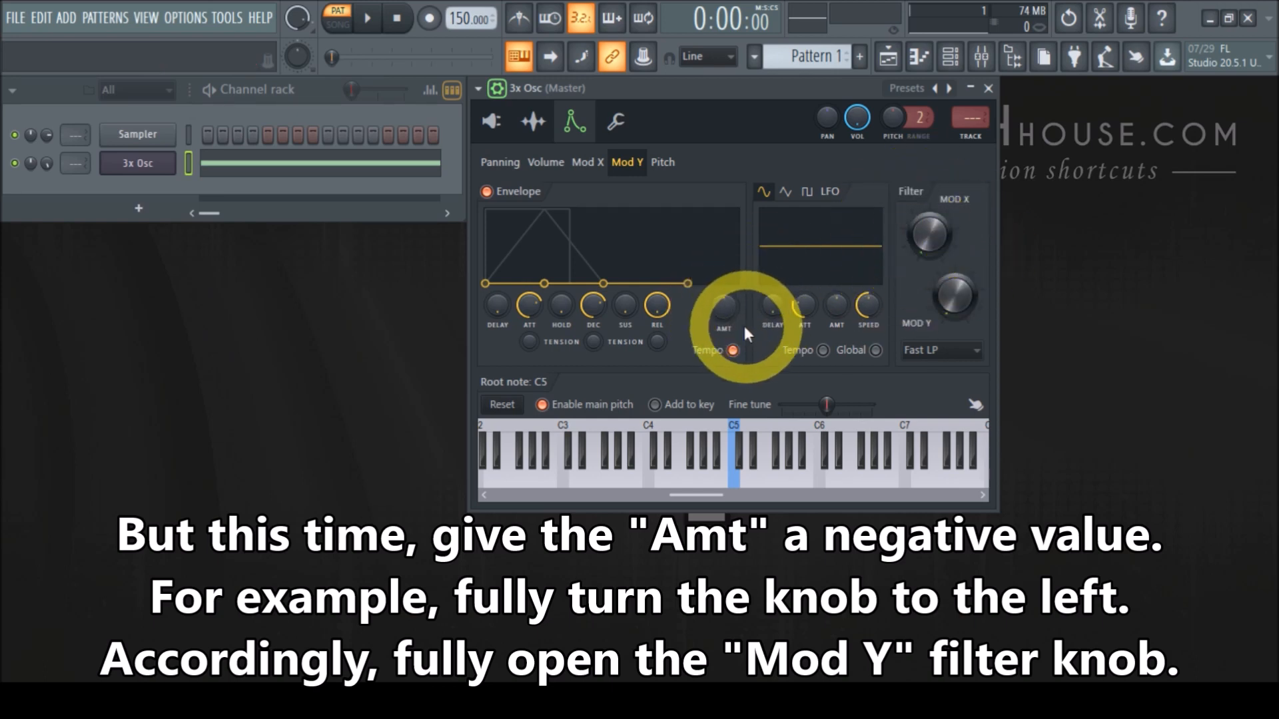
pyautogui.moveTo(724, 301); pyautogui.dragTo(628, 542)
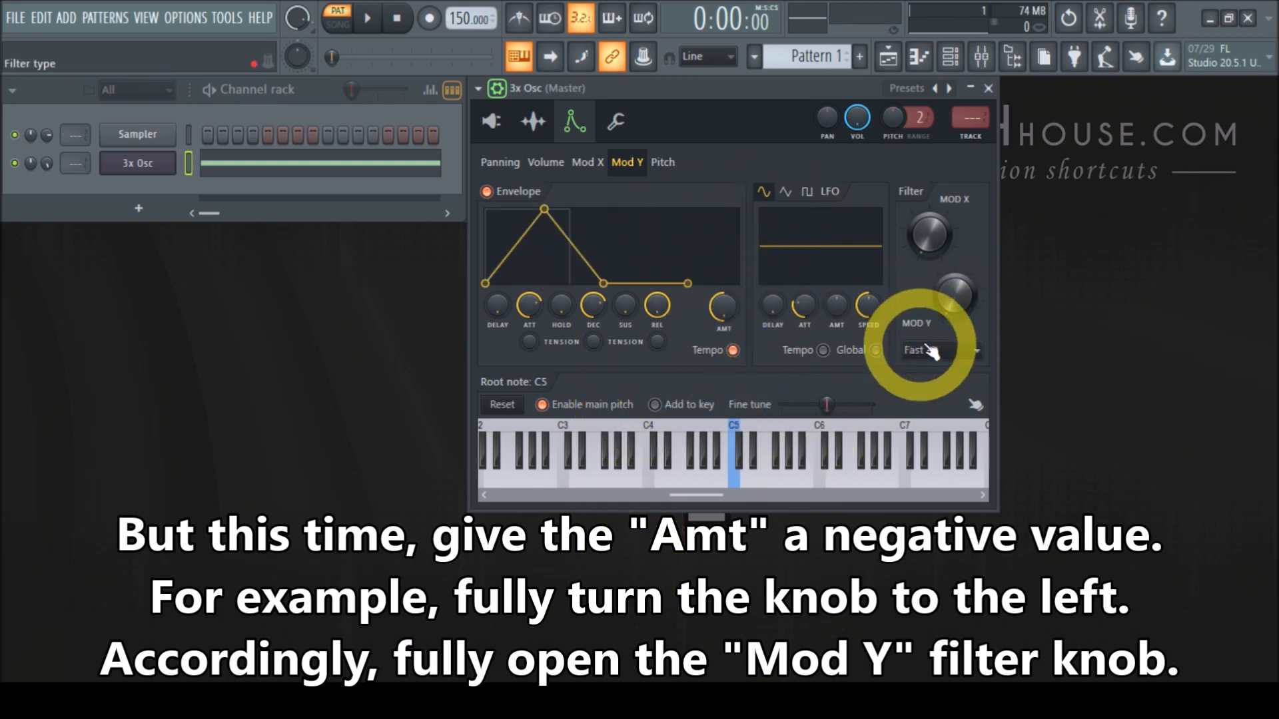
# Fully open the filter's Mod Y resonance and play the pattern to hear the inverse resonance movement.
pyautogui.moveTo(953, 310); pyautogui.dragTo(885, 350)
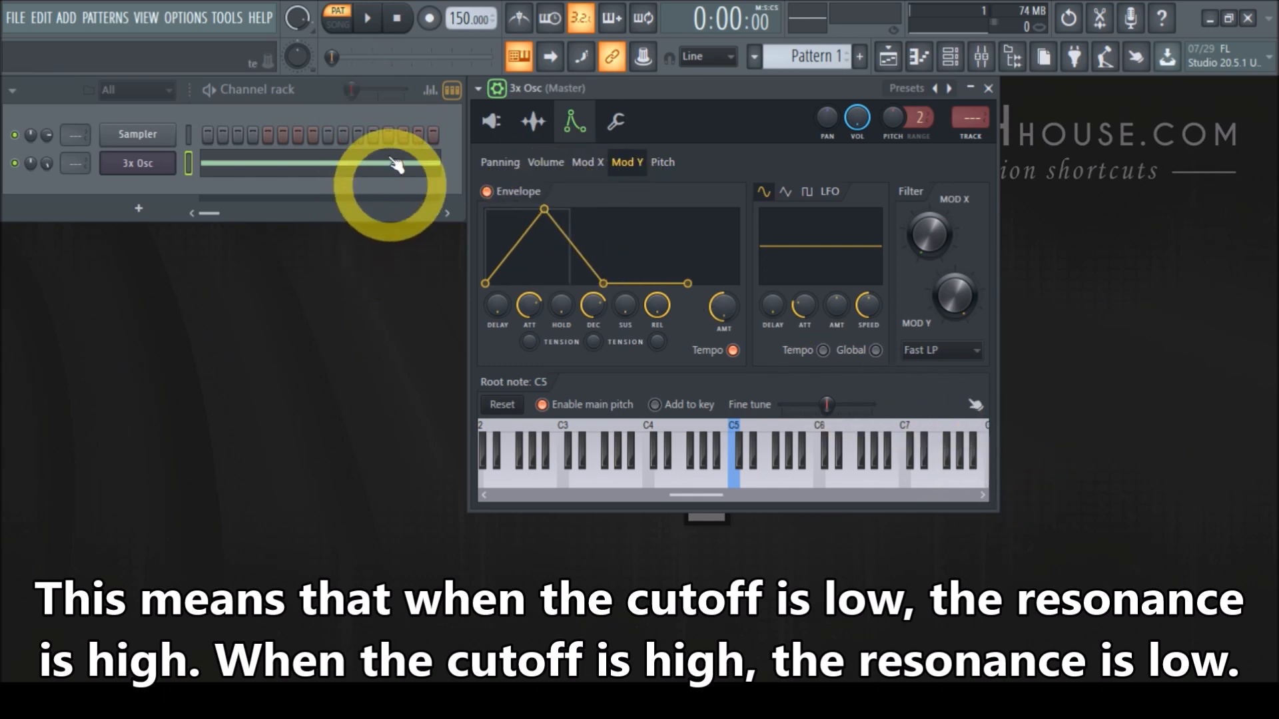
pyautogui.click(369, 20)
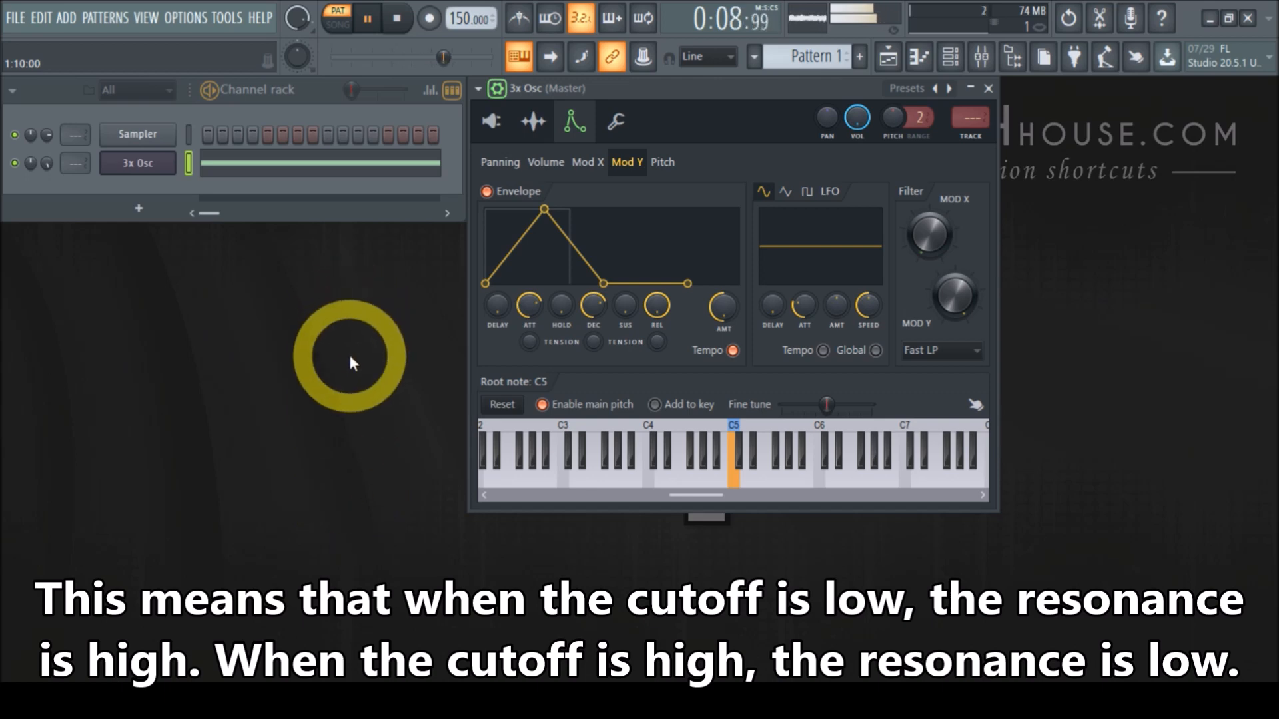
pyautogui.click(400, 24)
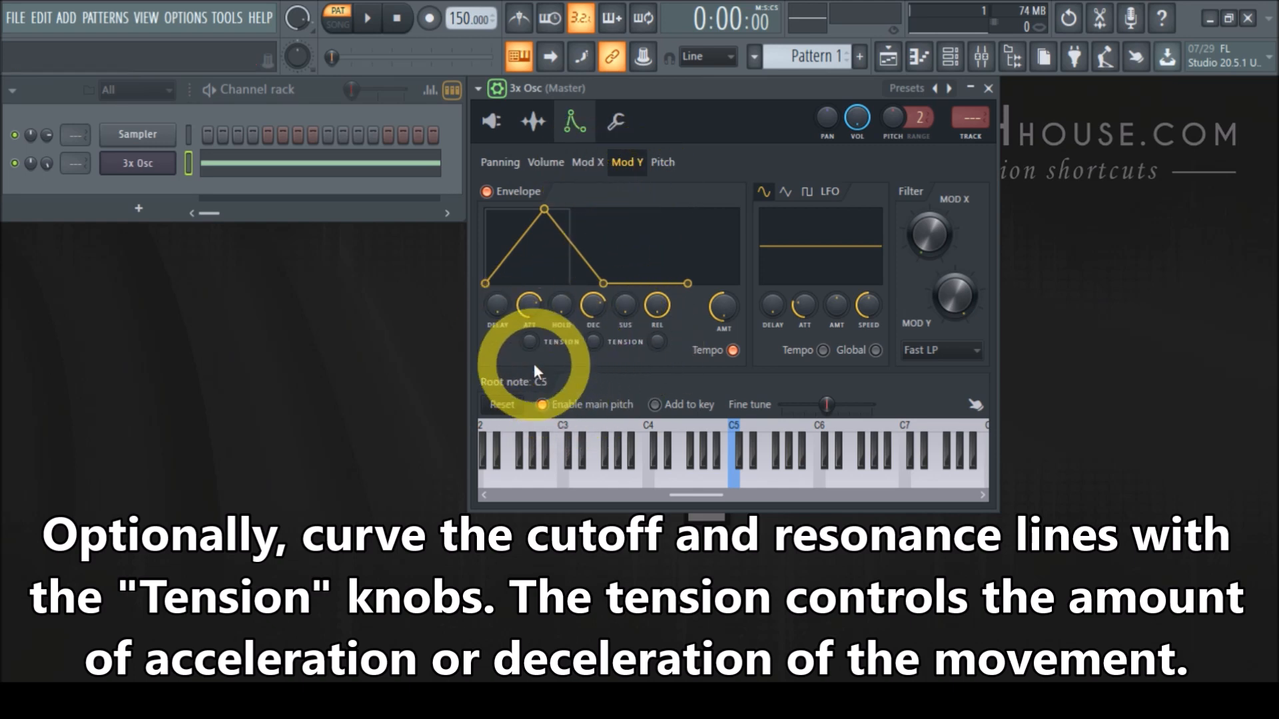
# Lower the attack and decay tension of the Mod Y and Mod X envelopes into slow-to-fast curves and play the riser.
pyautogui.moveTo(528, 342); pyautogui.dragTo(521, 467)
pyautogui.moveTo(592, 341); pyautogui.dragTo(573, 465)
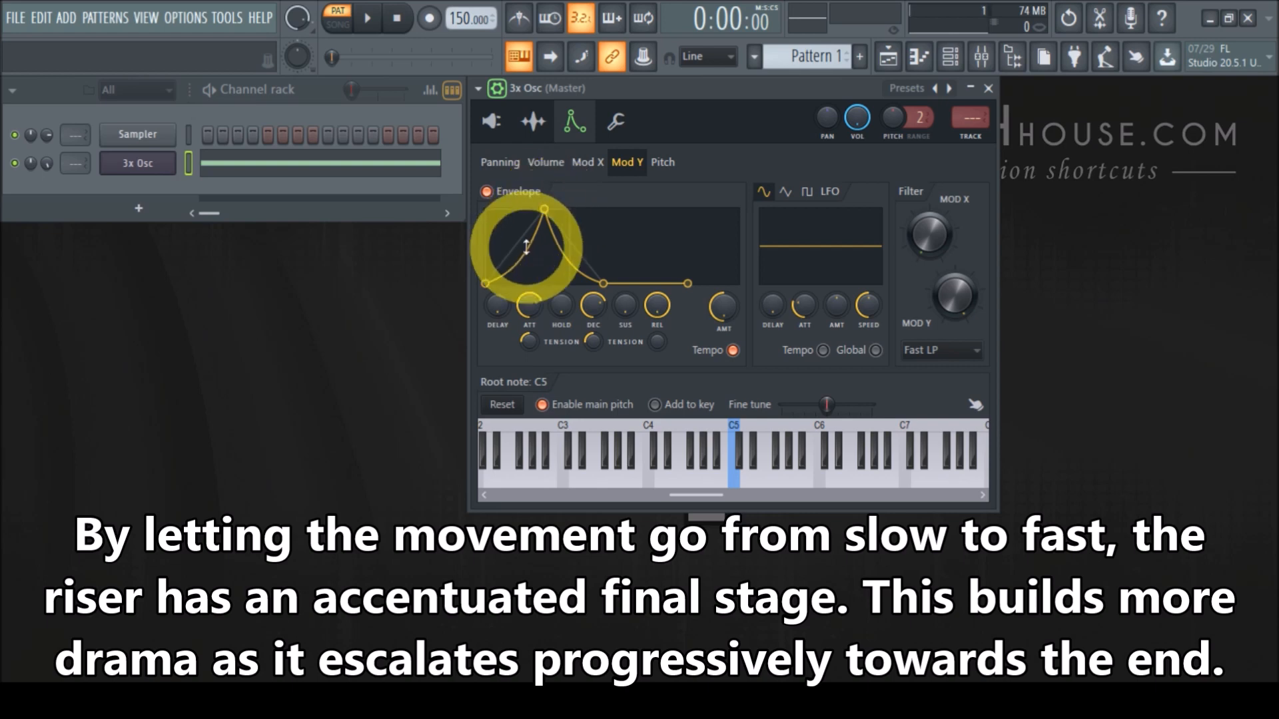
pyautogui.click(587, 162)
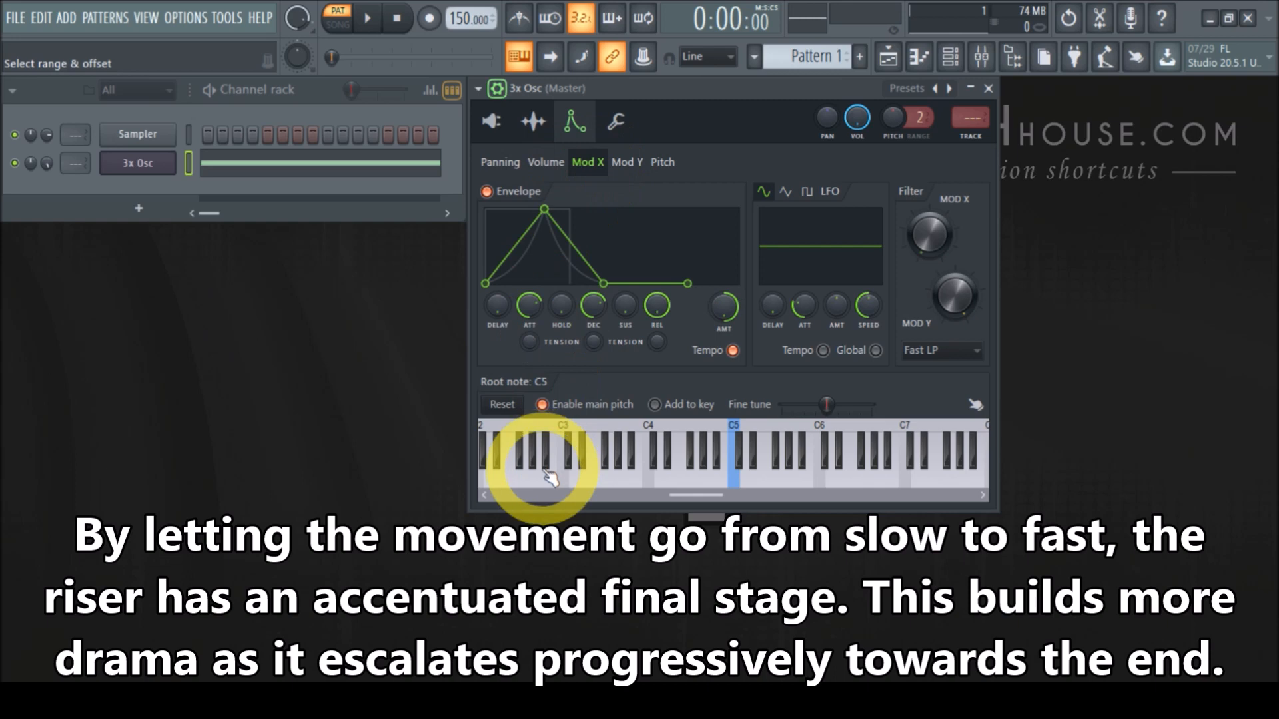
pyautogui.moveTo(527, 342); pyautogui.dragTo(542, 460)
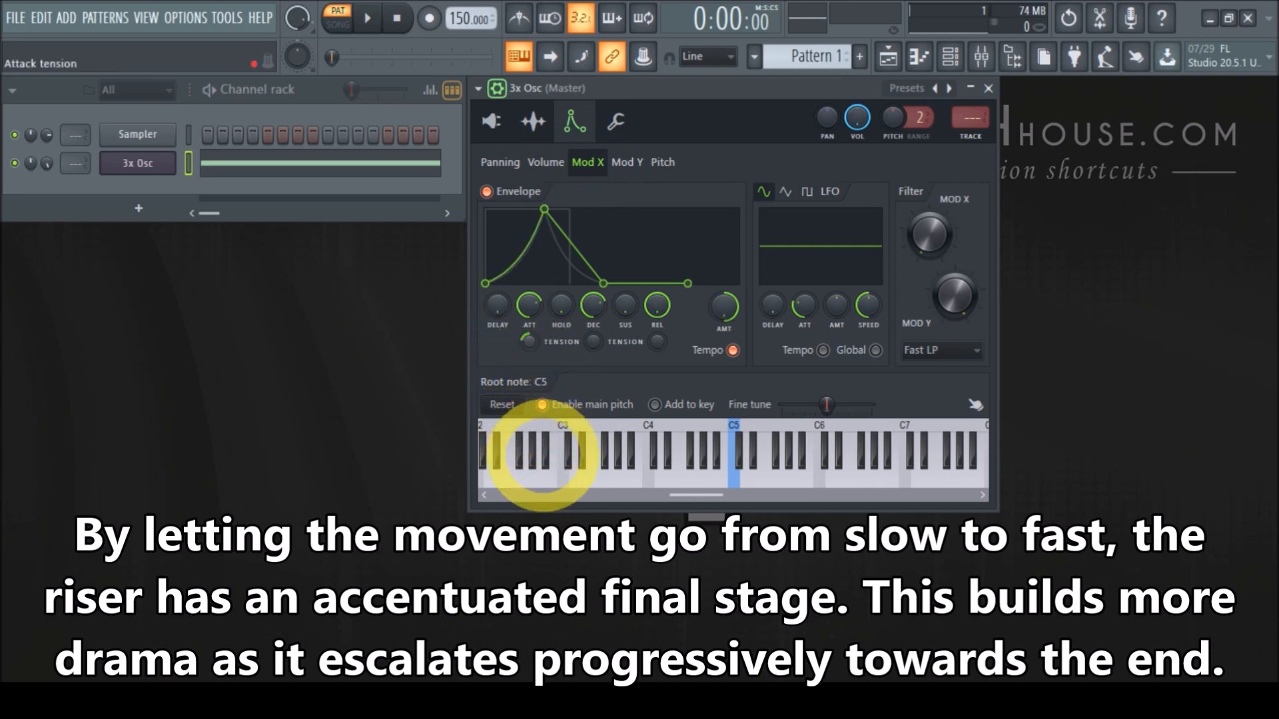
pyautogui.moveTo(601, 343); pyautogui.dragTo(589, 459)
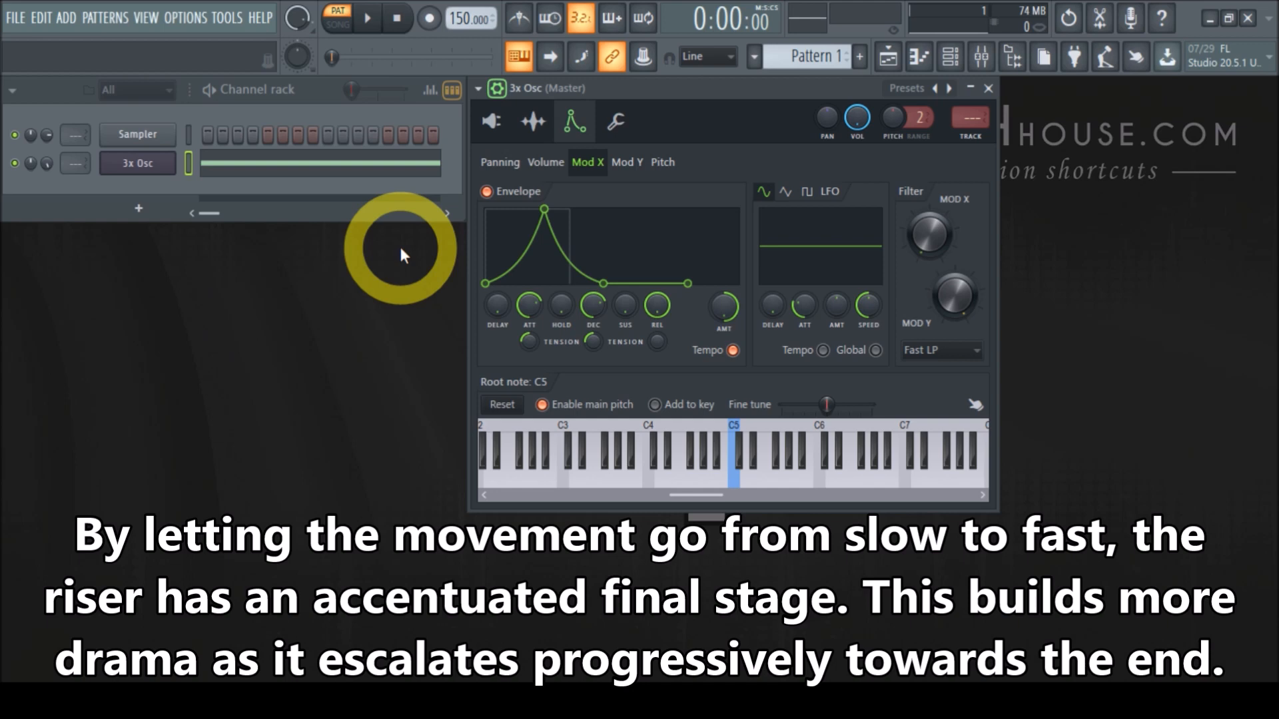
pyautogui.click(367, 18)
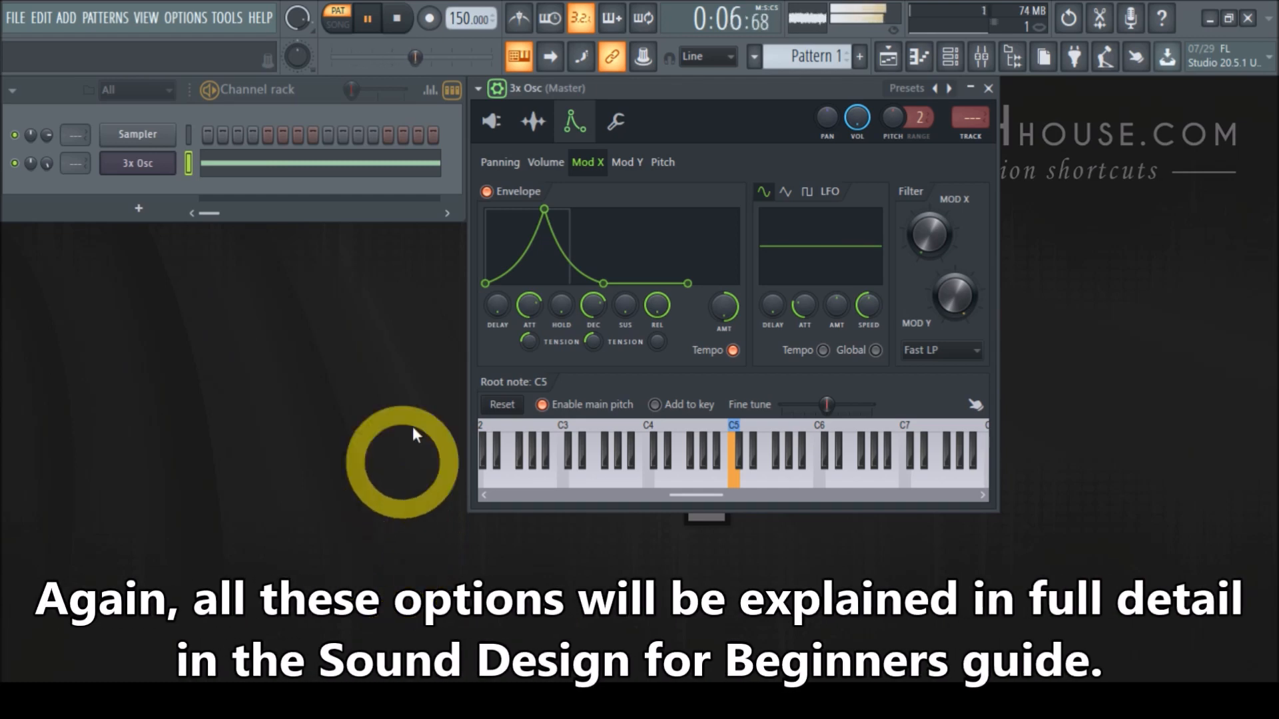
pyautogui.click(403, 24)
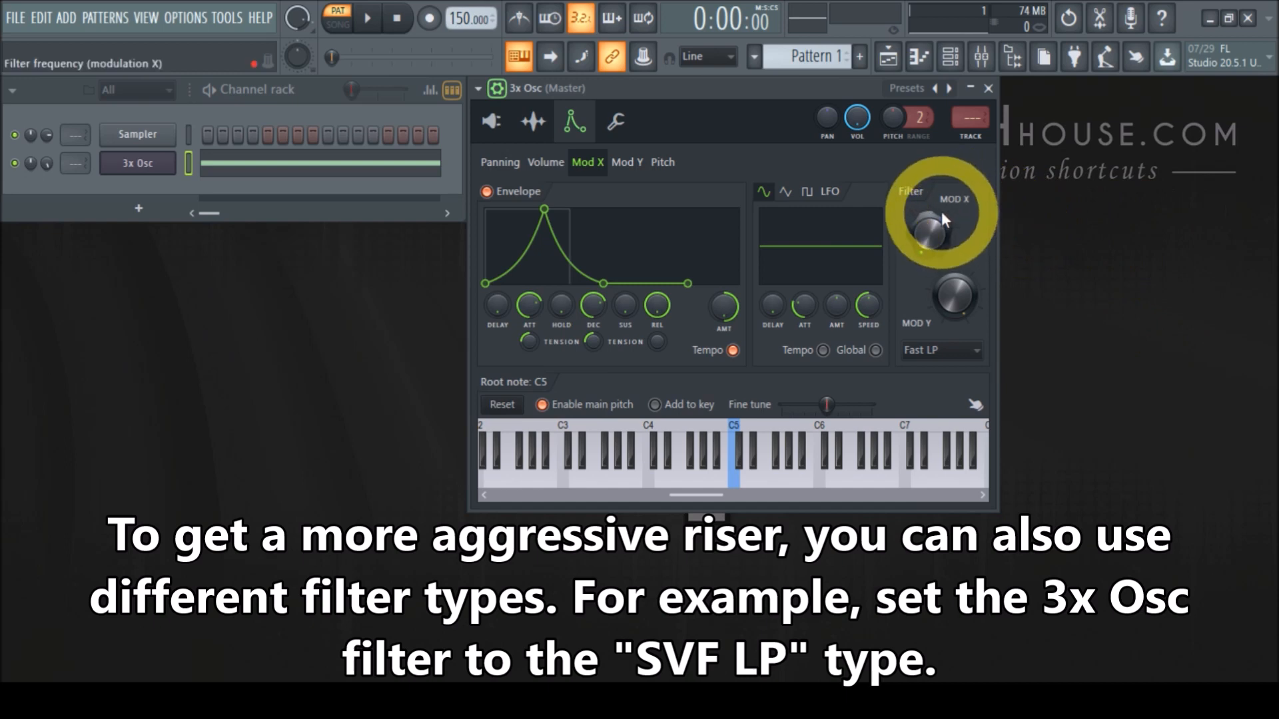
# Set the 3x Osc filter type to SVF LP and play the pattern to hear the more aggressive riser.
pyautogui.click(948, 361)
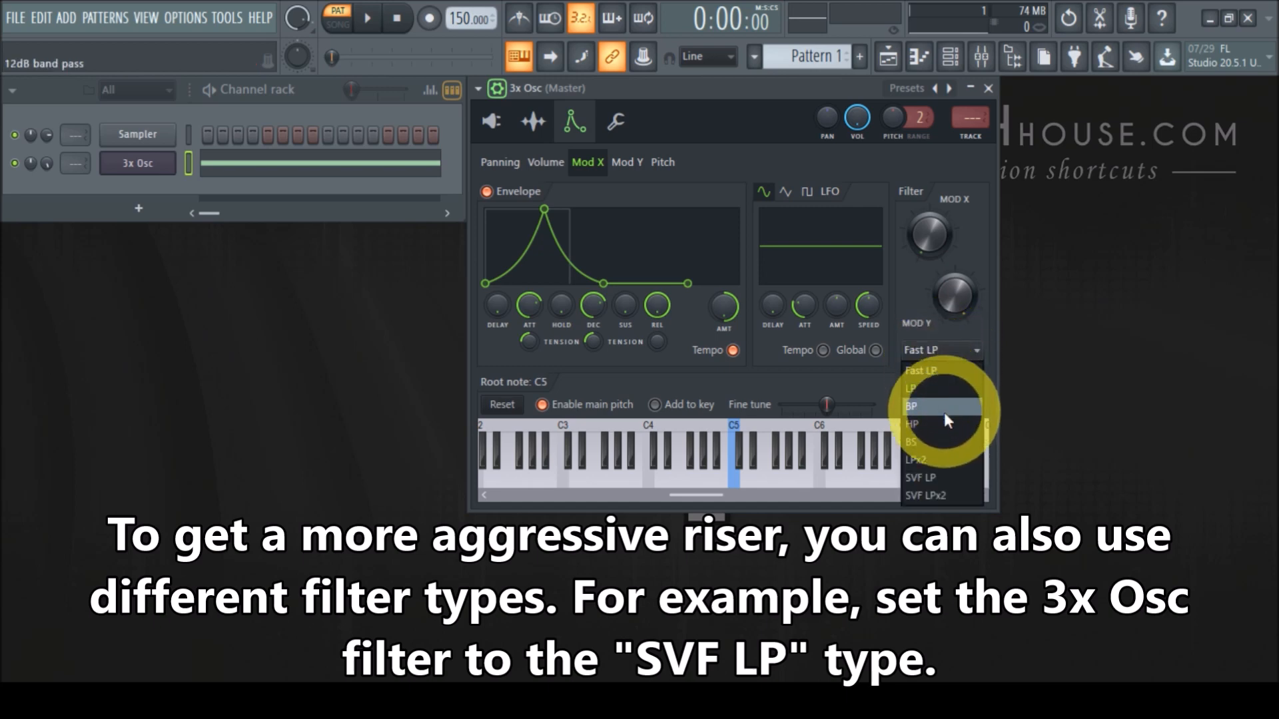
pyautogui.click(942, 479)
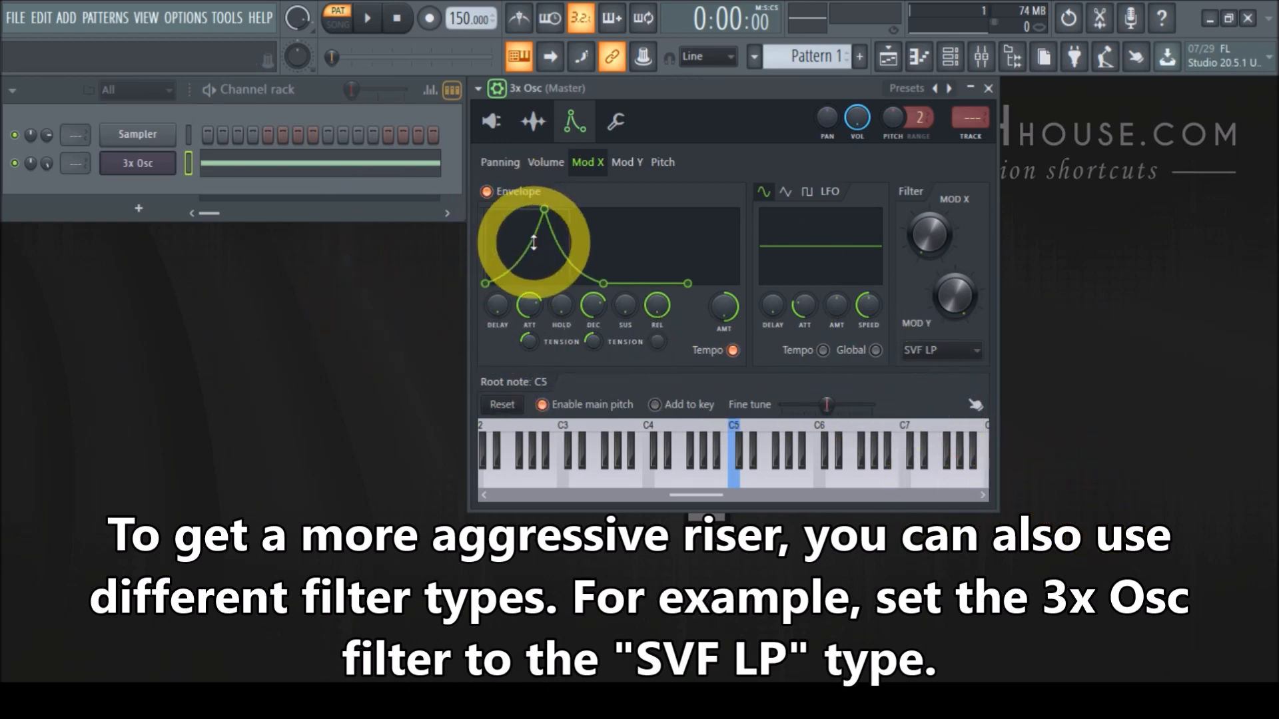
pyautogui.click(367, 18)
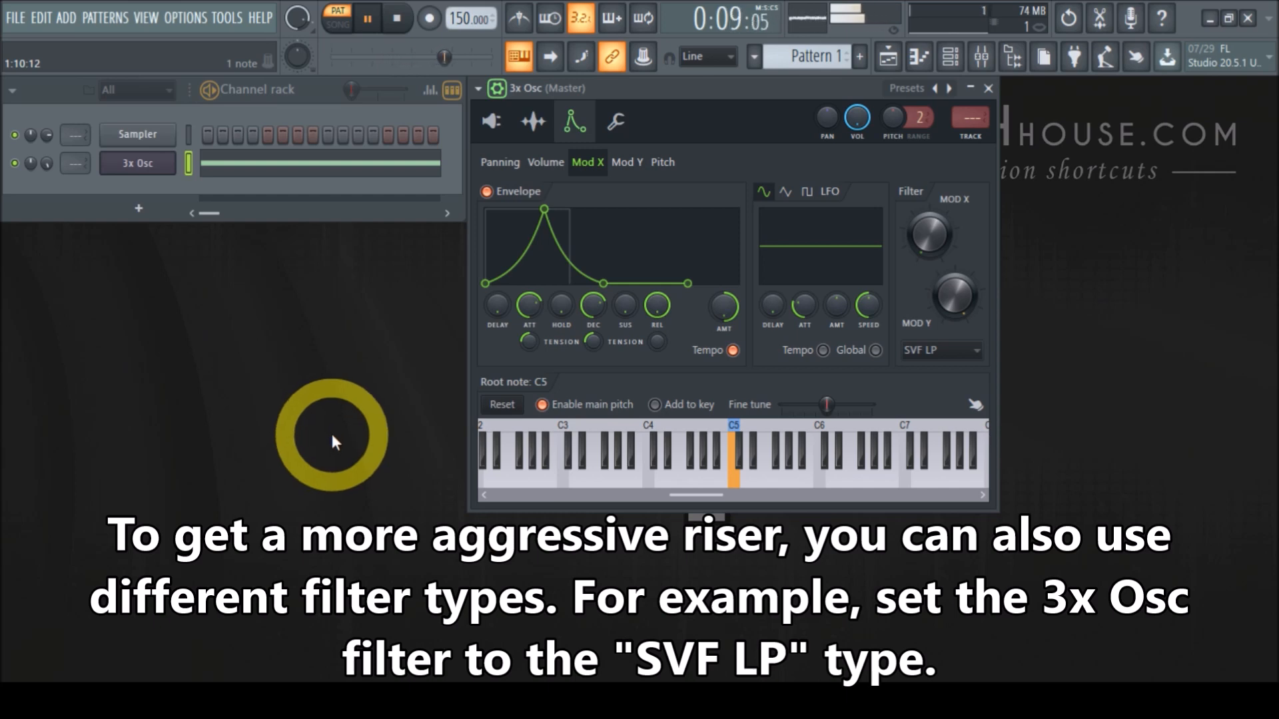
pyautogui.click(396, 20)
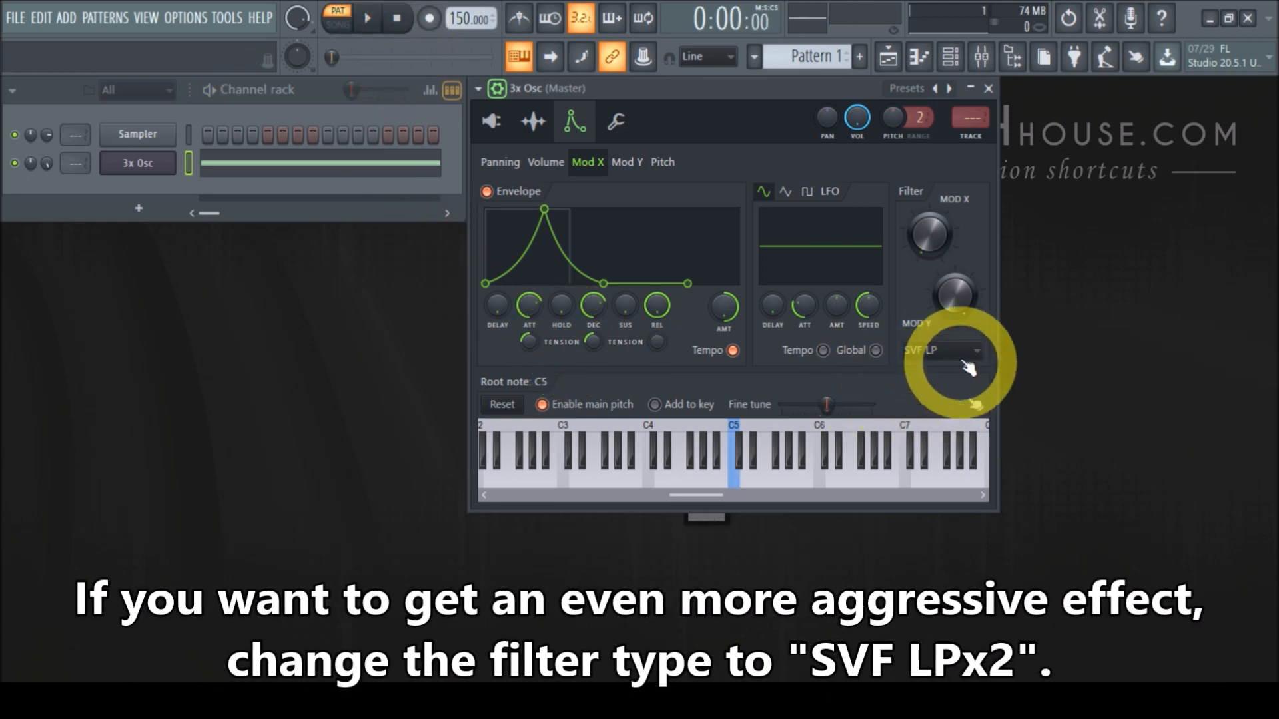
# Change the 3x Osc filter type to SVF LPx2 and play the pattern to hear it.
pyautogui.click(921, 352)
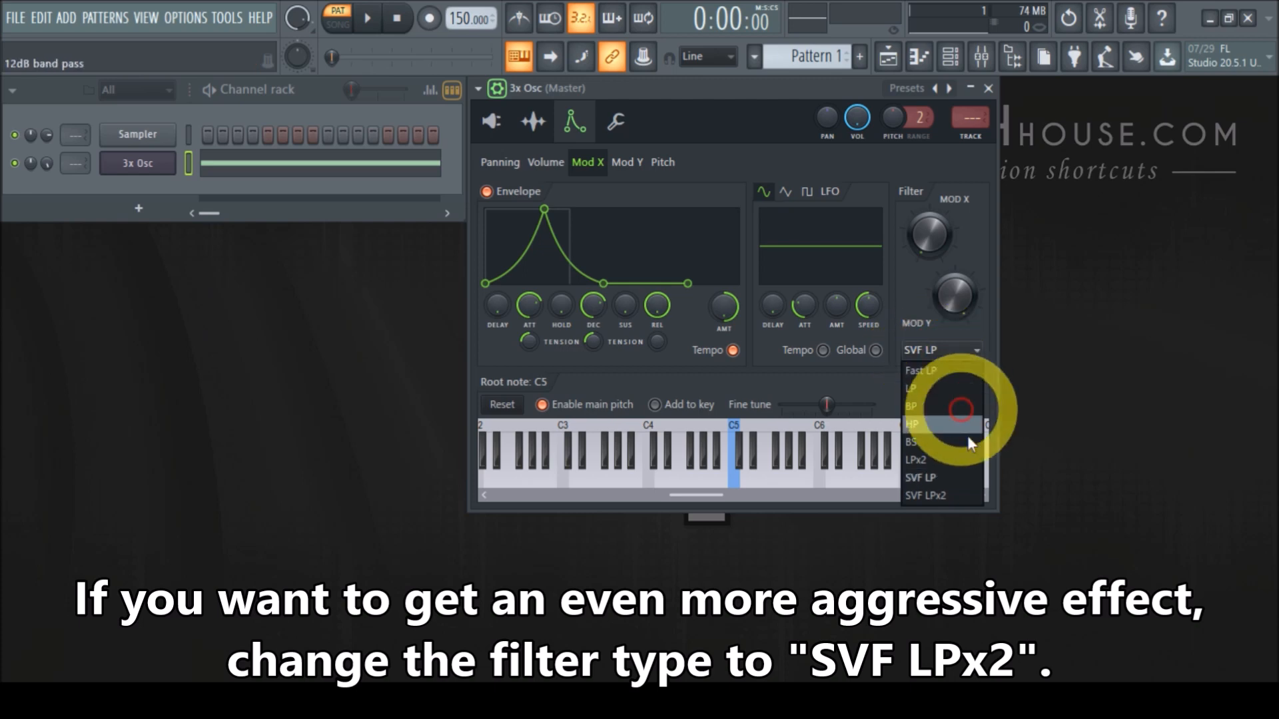
pyautogui.click(937, 498)
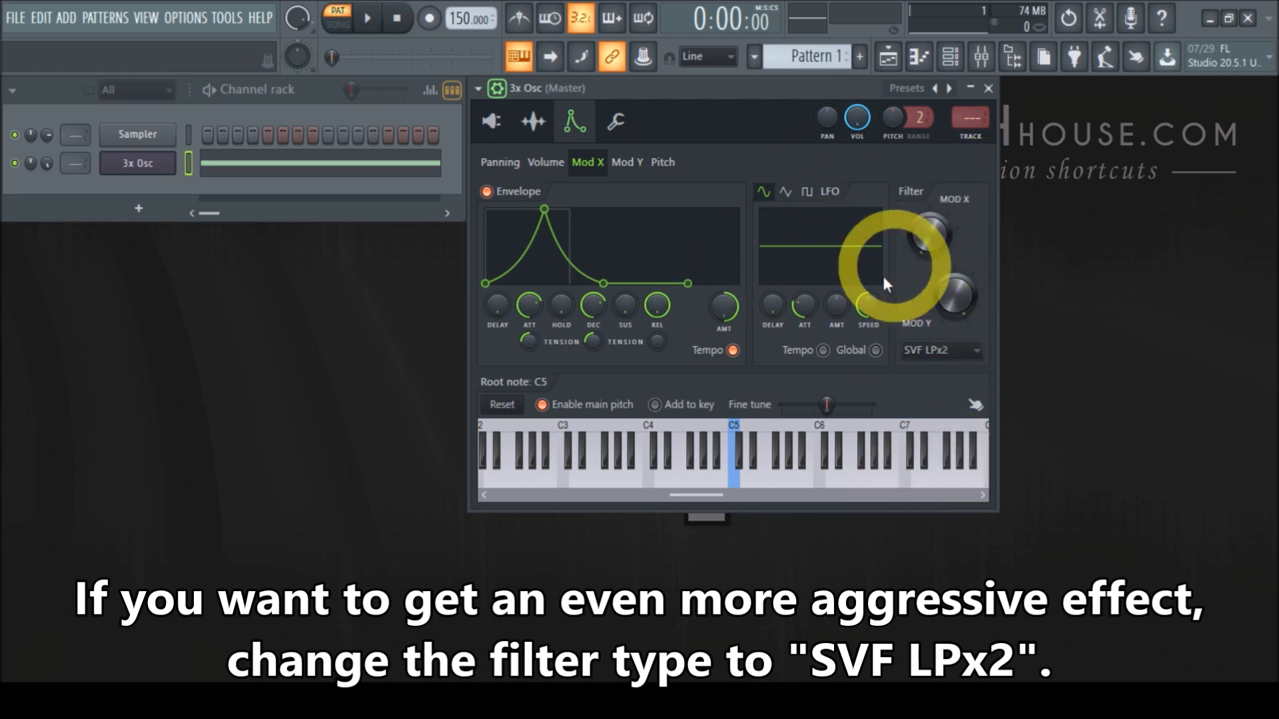
pyautogui.press('space')
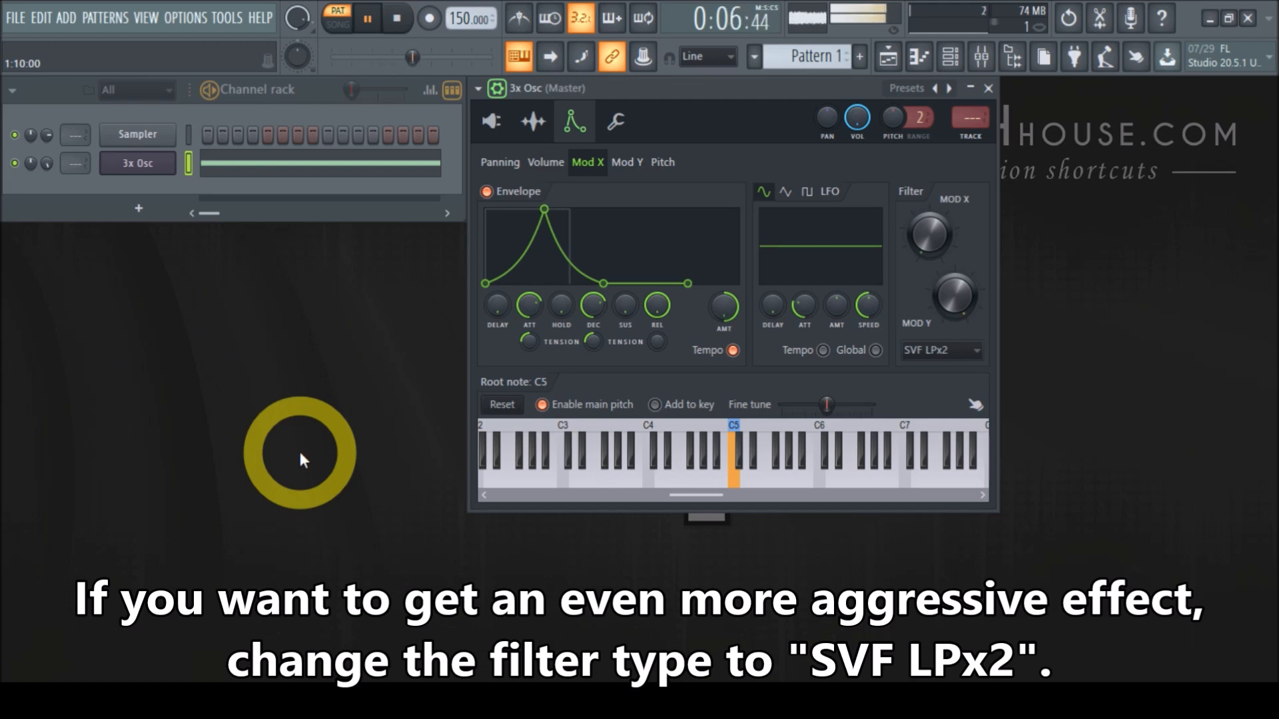
pyautogui.click(399, 20)
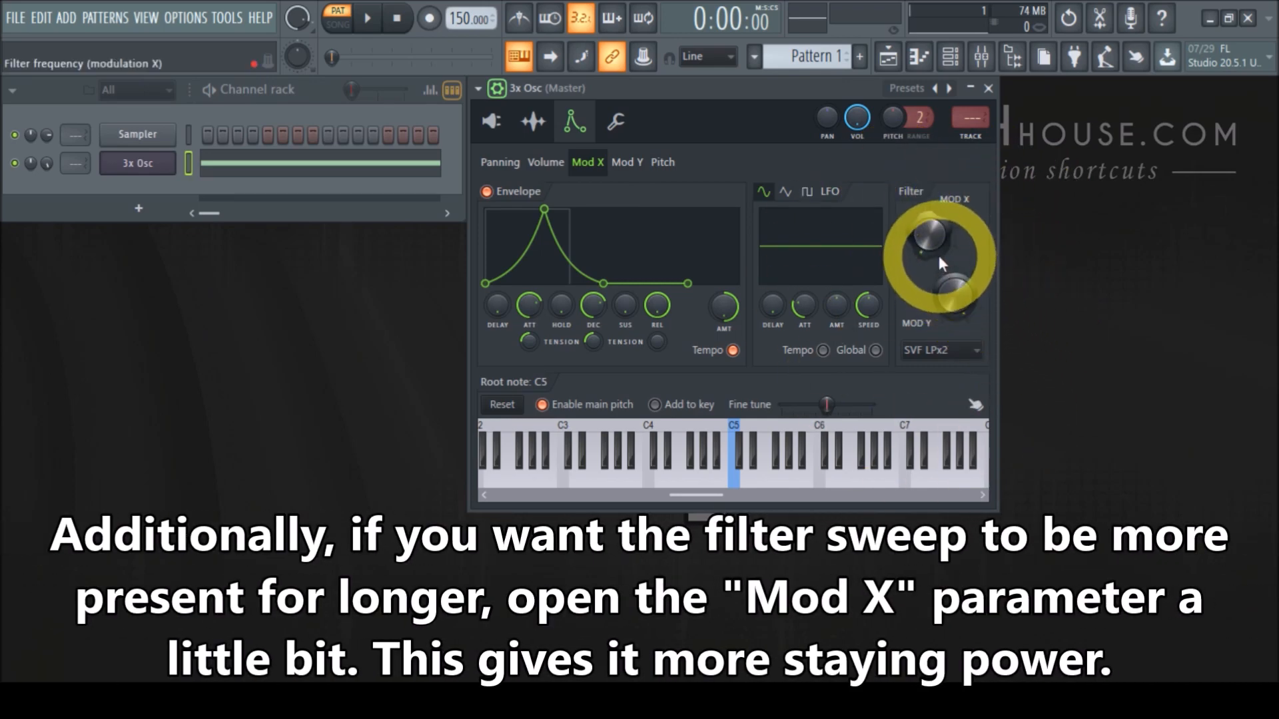
# Open the filter's Mod X cutoff slightly and play the pattern to hear the longer filter sweep.
pyautogui.moveTo(923, 248)
pyautogui.mouseDown()
pyautogui.moveTo(913, 193)
pyautogui.moveTo(923, 247)
pyautogui.mouseUp()
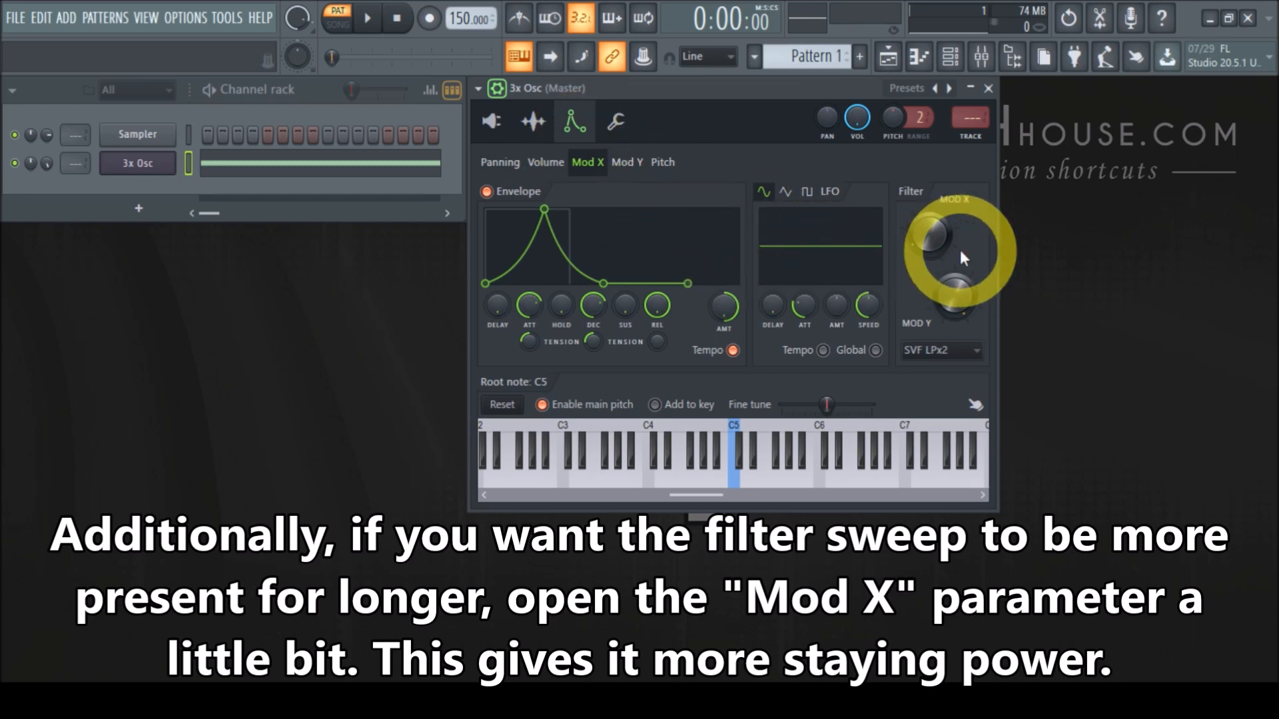
pyautogui.click(367, 18)
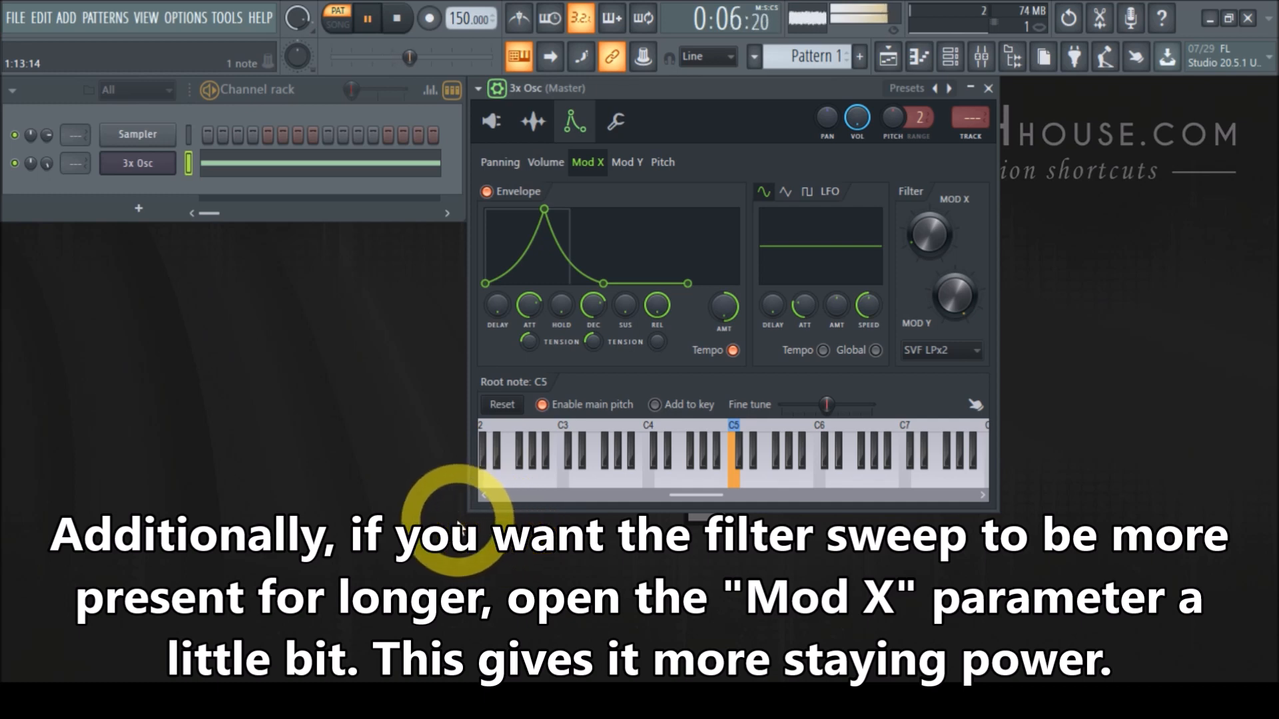
pyautogui.click(405, 23)
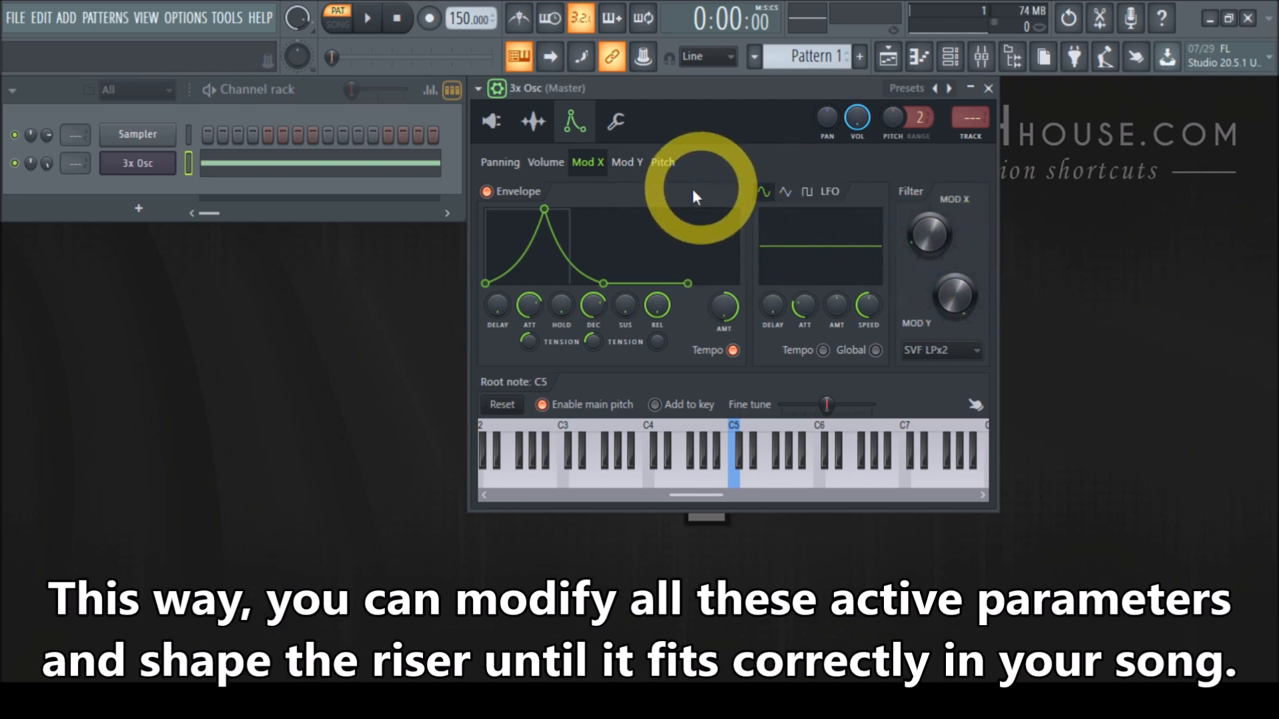
# Disable the resonance movement by zeroing the Mod Y envelope amount and play the pattern.
pyautogui.click(629, 165)
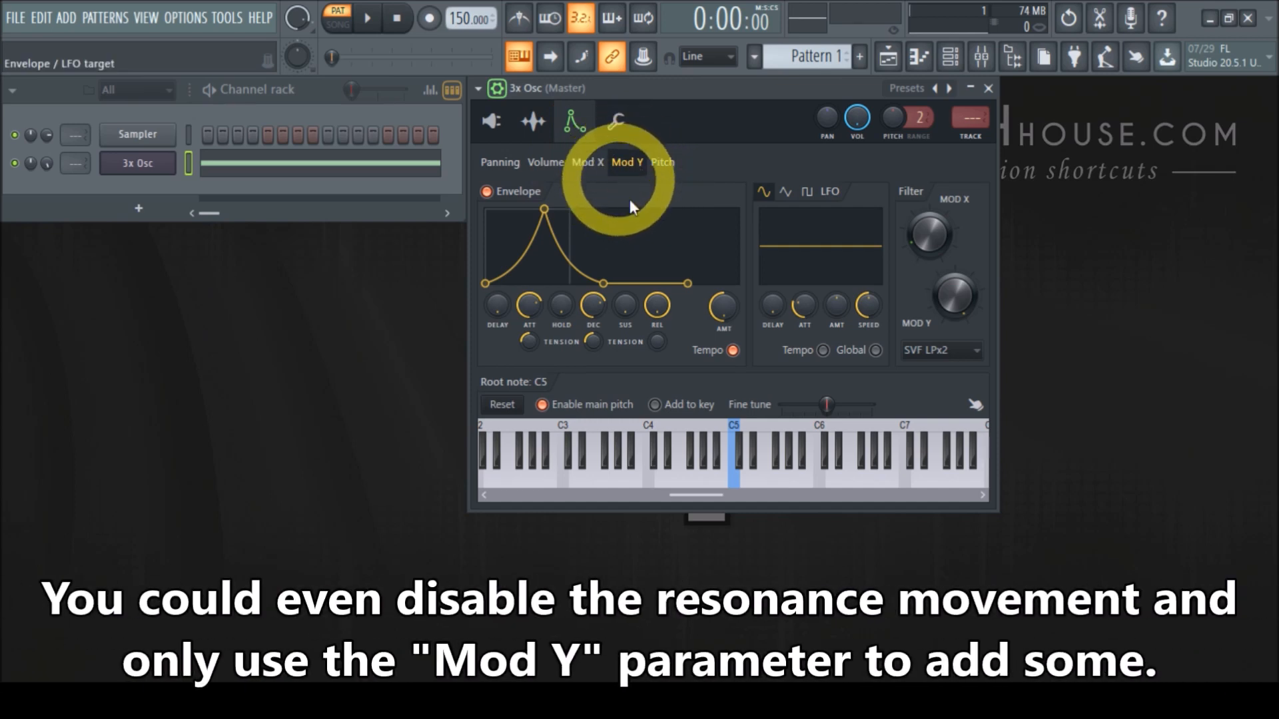
pyautogui.moveTo(730, 316); pyautogui.dragTo(705, 209)
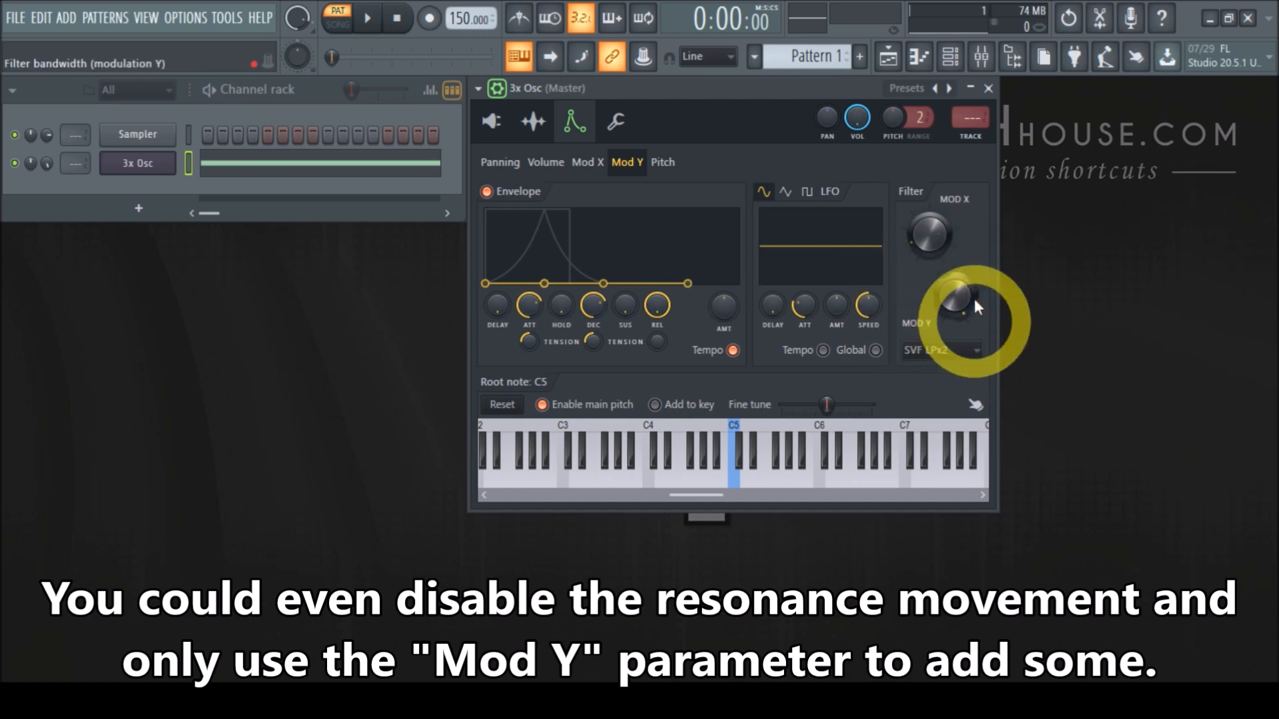
pyautogui.click(367, 18)
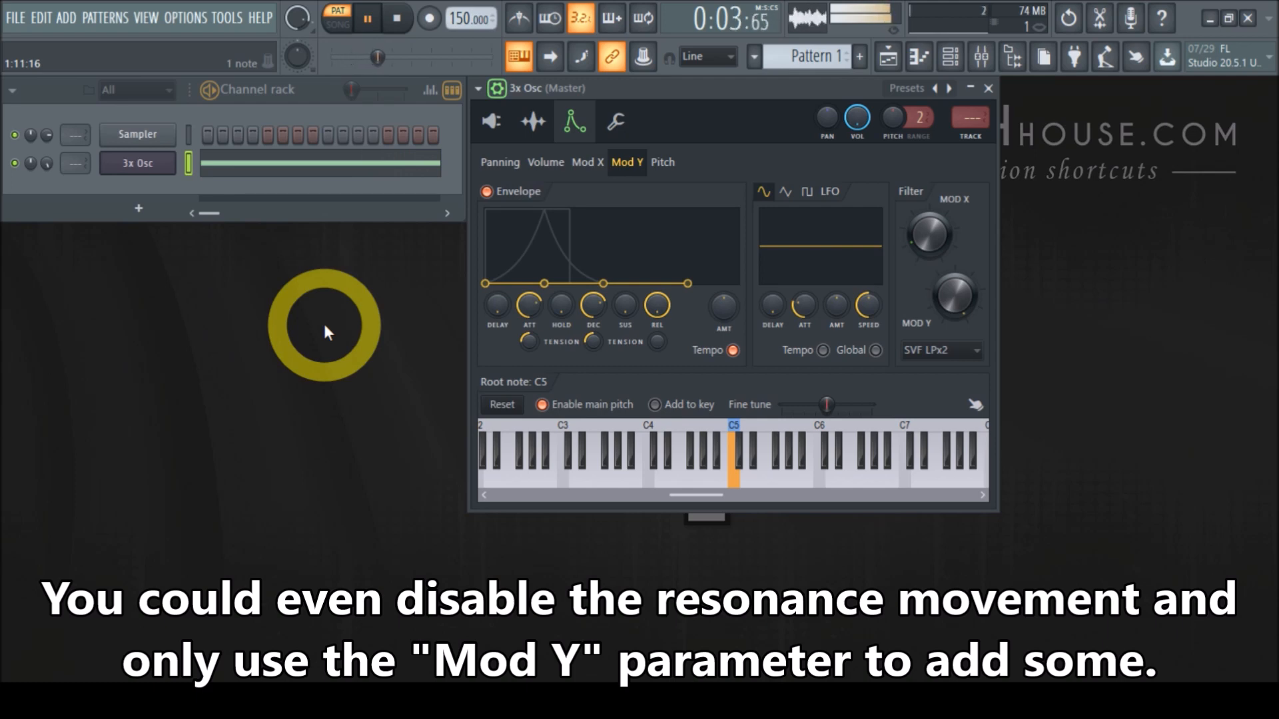
pyautogui.click(400, 21)
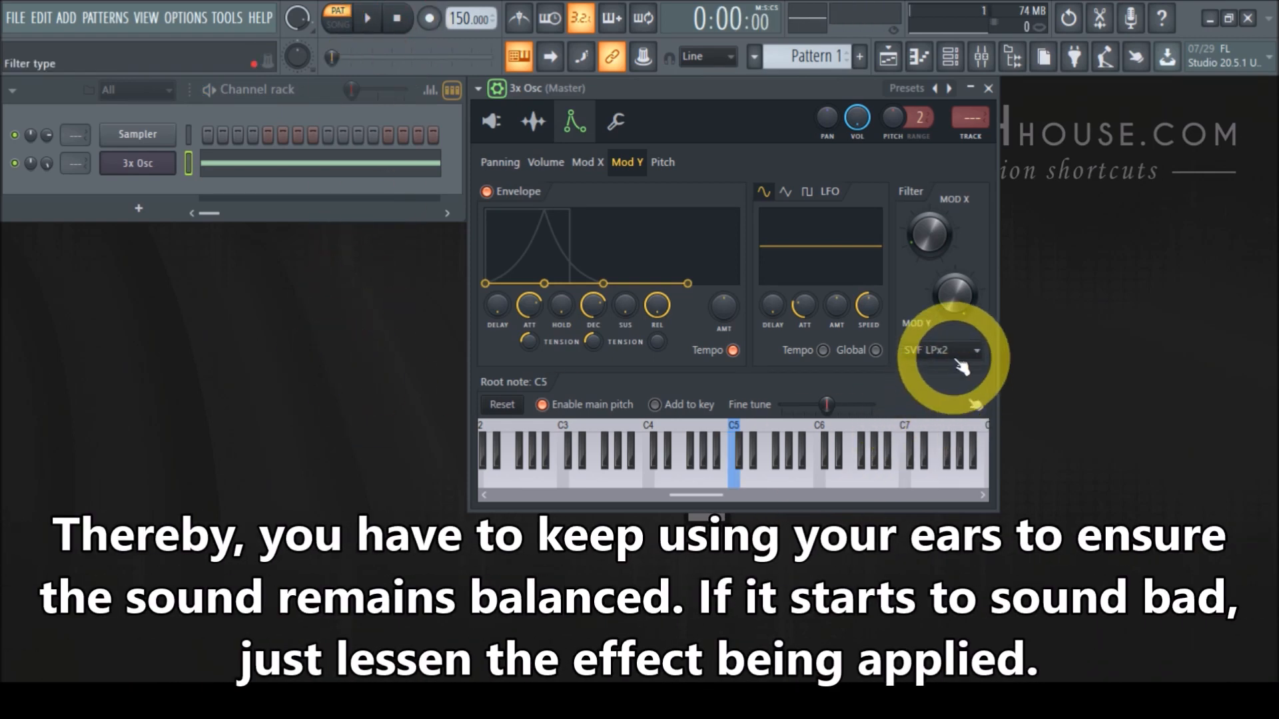
# Raise the Mod Y envelope amount to a positive value, route the 3x Osc to mixer track 1 and close its window.
pyautogui.moveTo(724, 306); pyautogui.dragTo(723, 177)
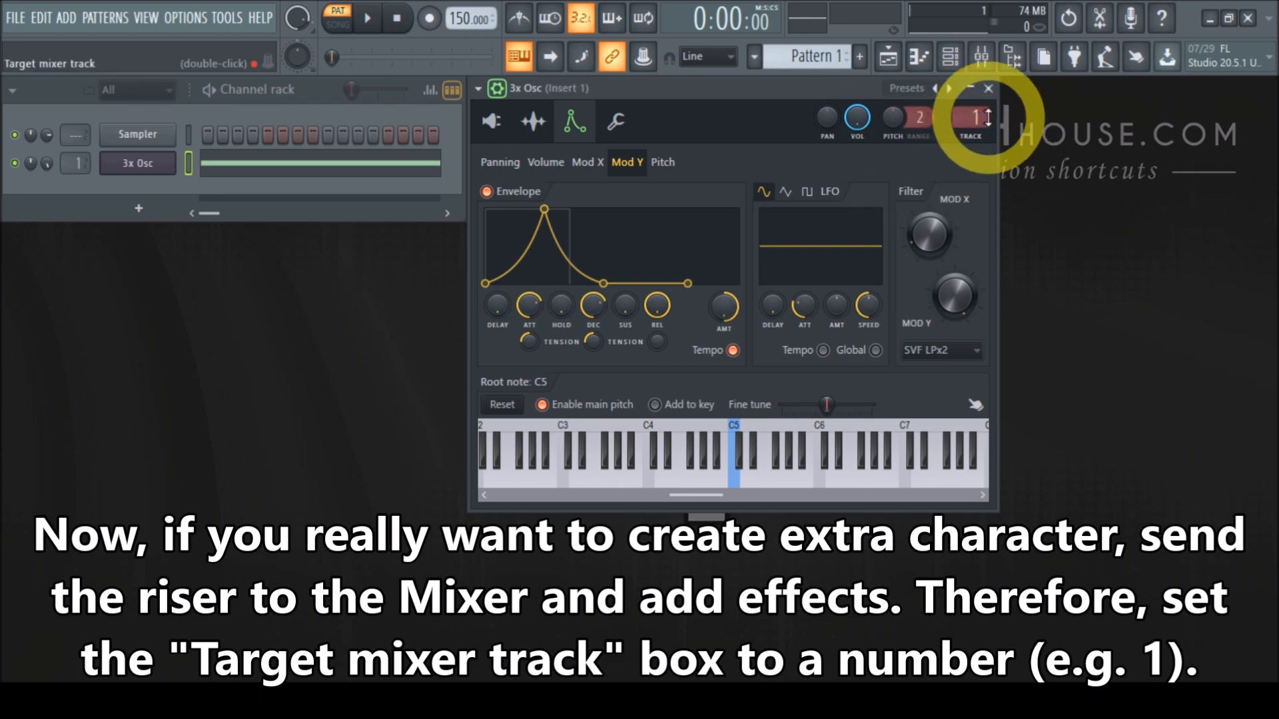
pyautogui.click(989, 89)
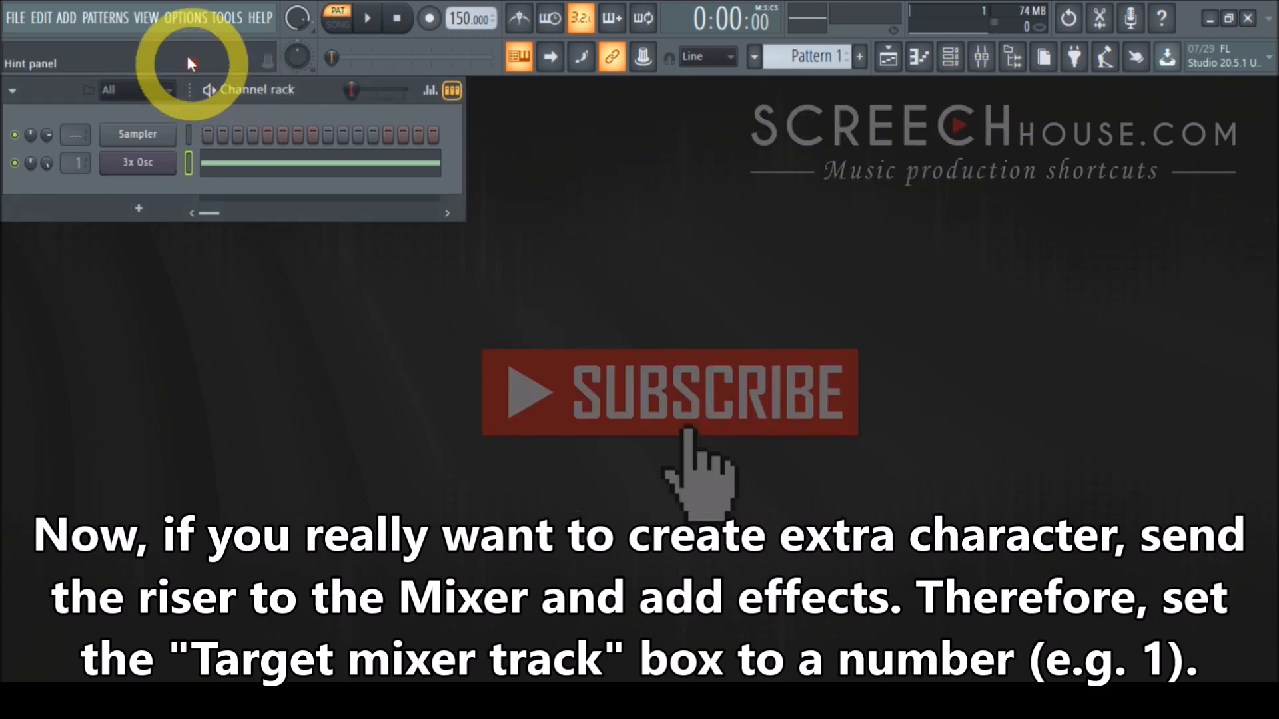
# Open the Mixer and load Fruity Reeverb 2 into the first effect slot of Insert 1.
pyautogui.click(154, 19)
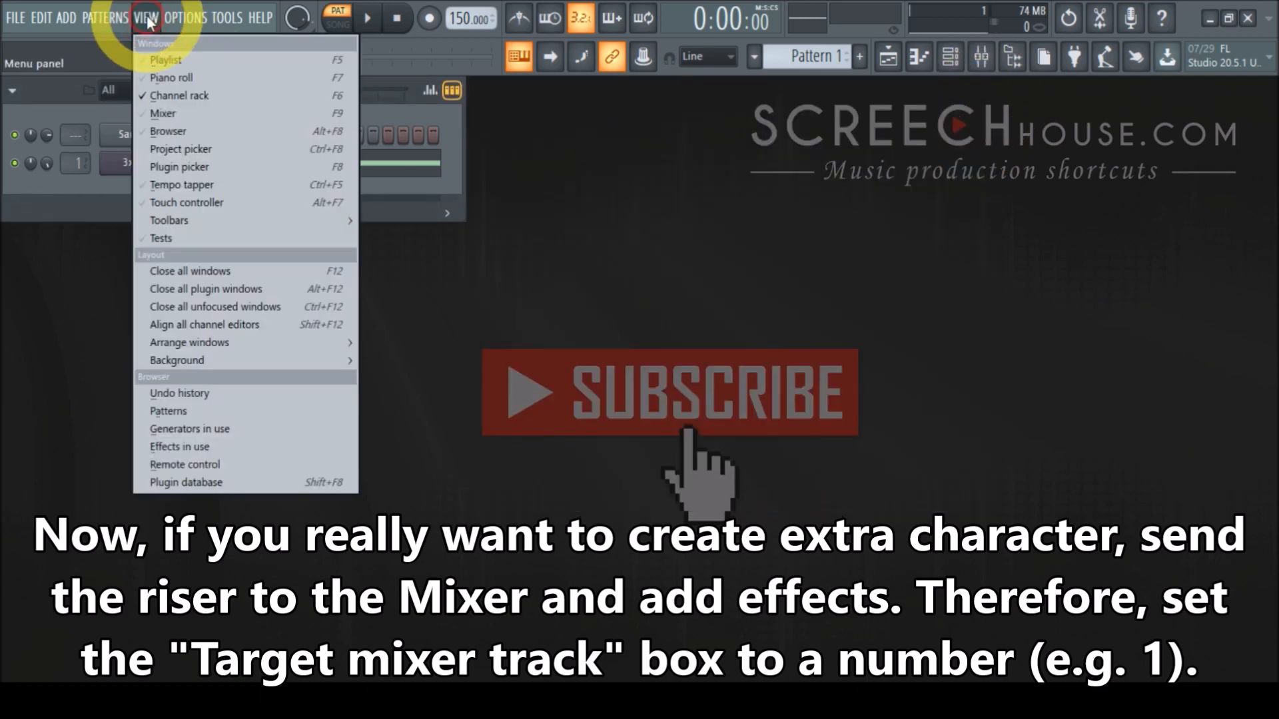
pyautogui.click(180, 112)
pyautogui.moveTo(332, 122); pyautogui.dragTo(706, 105)
pyautogui.click(570, 194)
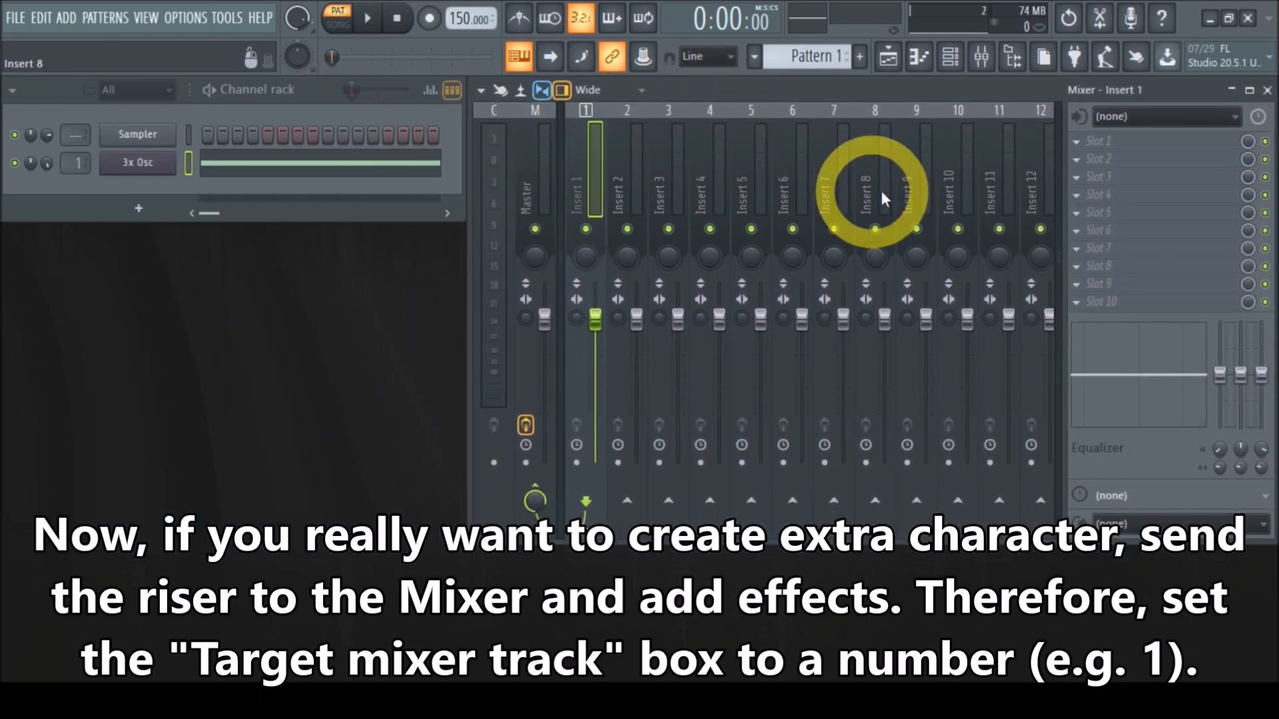
pyautogui.click(1080, 148)
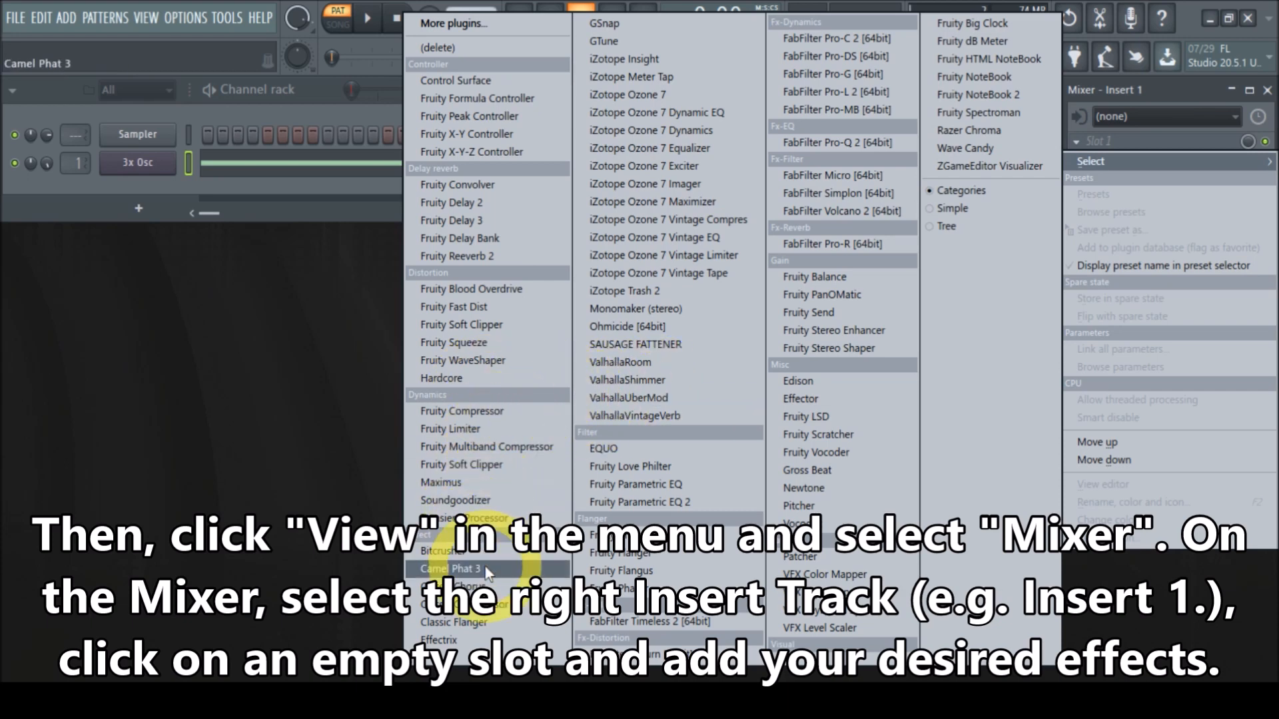
pyautogui.click(482, 257)
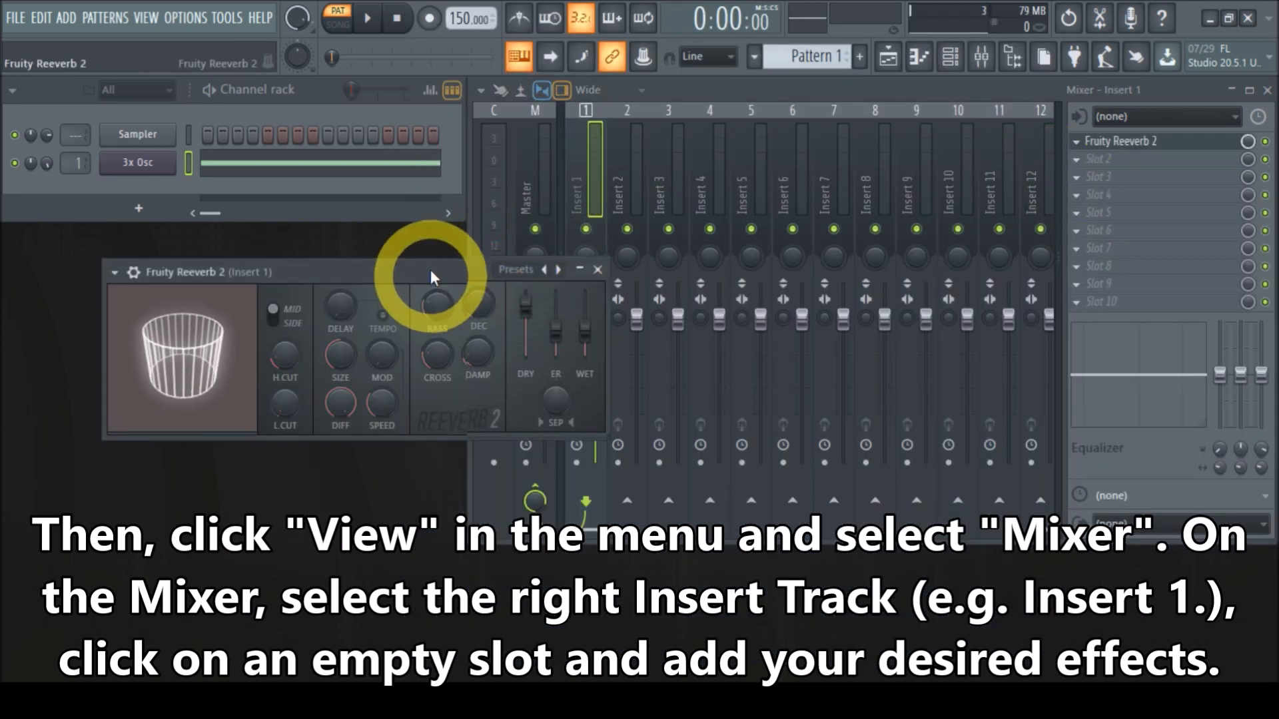
# Raise the wet level of Fruity Reeverb 2 and adjust its low cut and modulation speed.
pyautogui.moveTo(428, 277); pyautogui.dragTo(450, 226)
pyautogui.moveTo(604, 278); pyautogui.dragTo(604, 260)
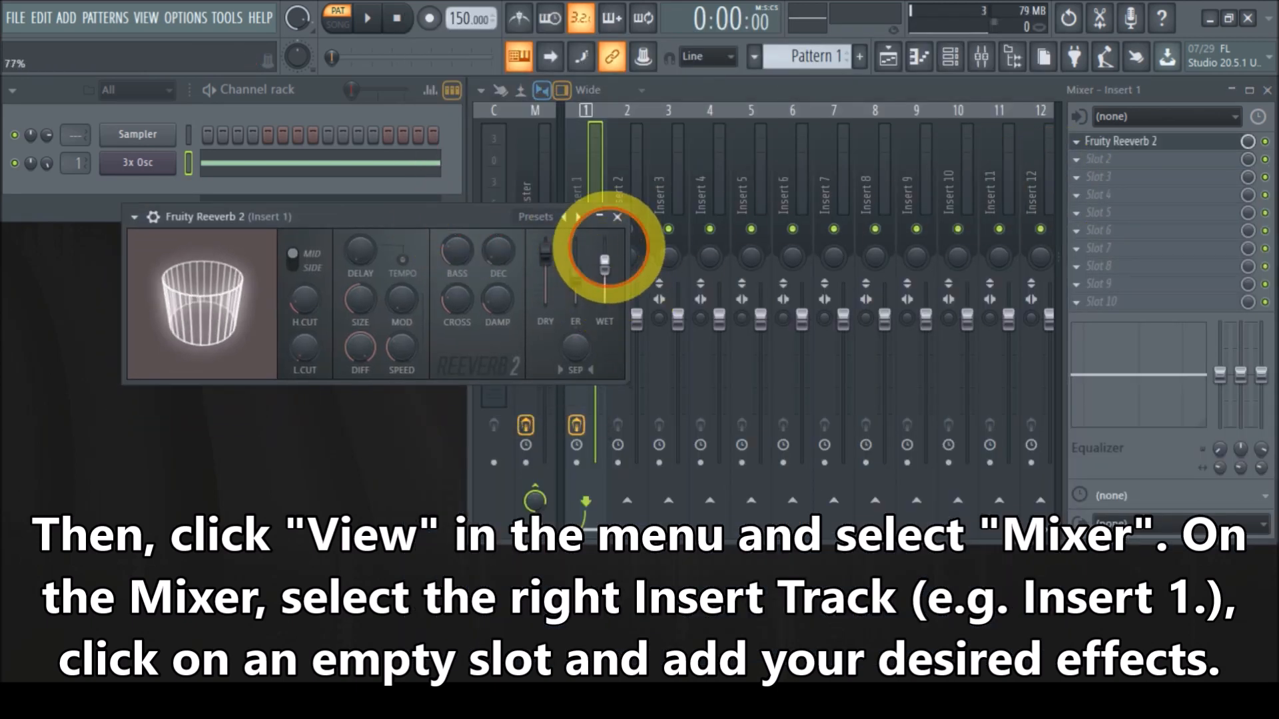
pyautogui.click(303, 348)
pyautogui.moveTo(302, 347); pyautogui.dragTo(396, 228)
pyautogui.click(371, 363)
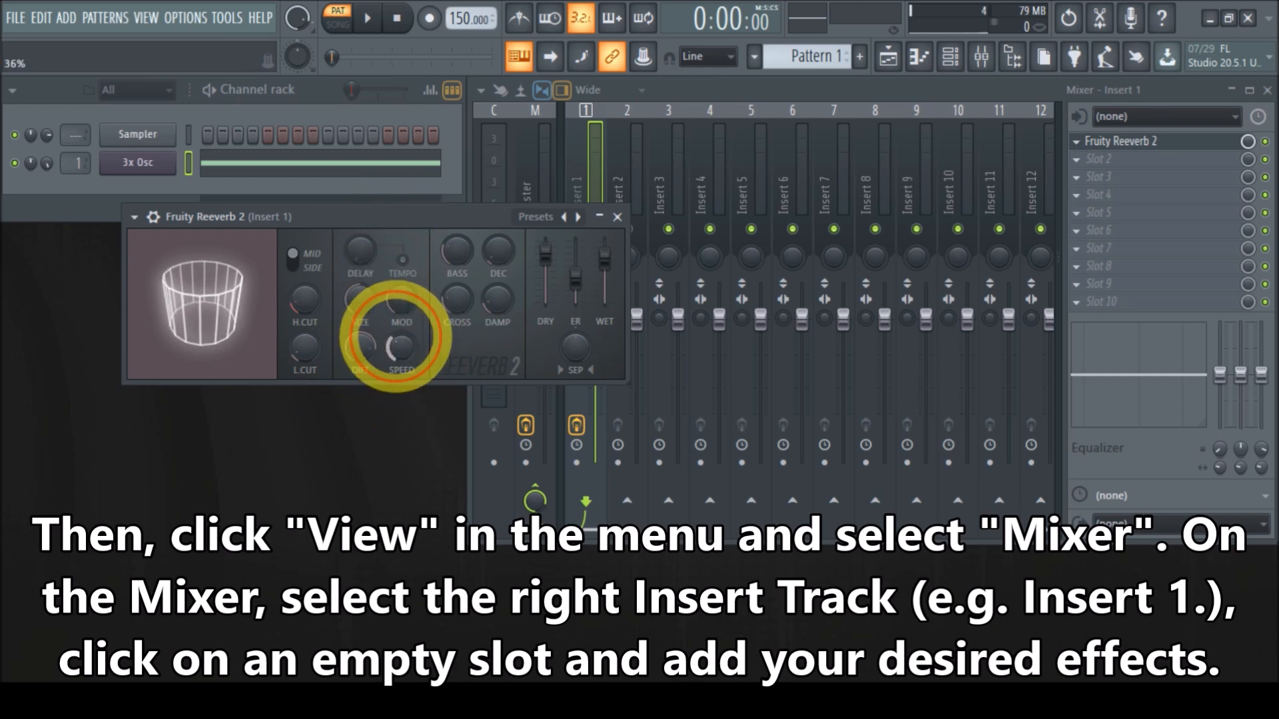
# Enlarge the reverb's room size, lower its high damping, raise the high cut to 16.0 kHz and adjust the decay.
pyautogui.moveTo(363, 301); pyautogui.dragTo(363, 232)
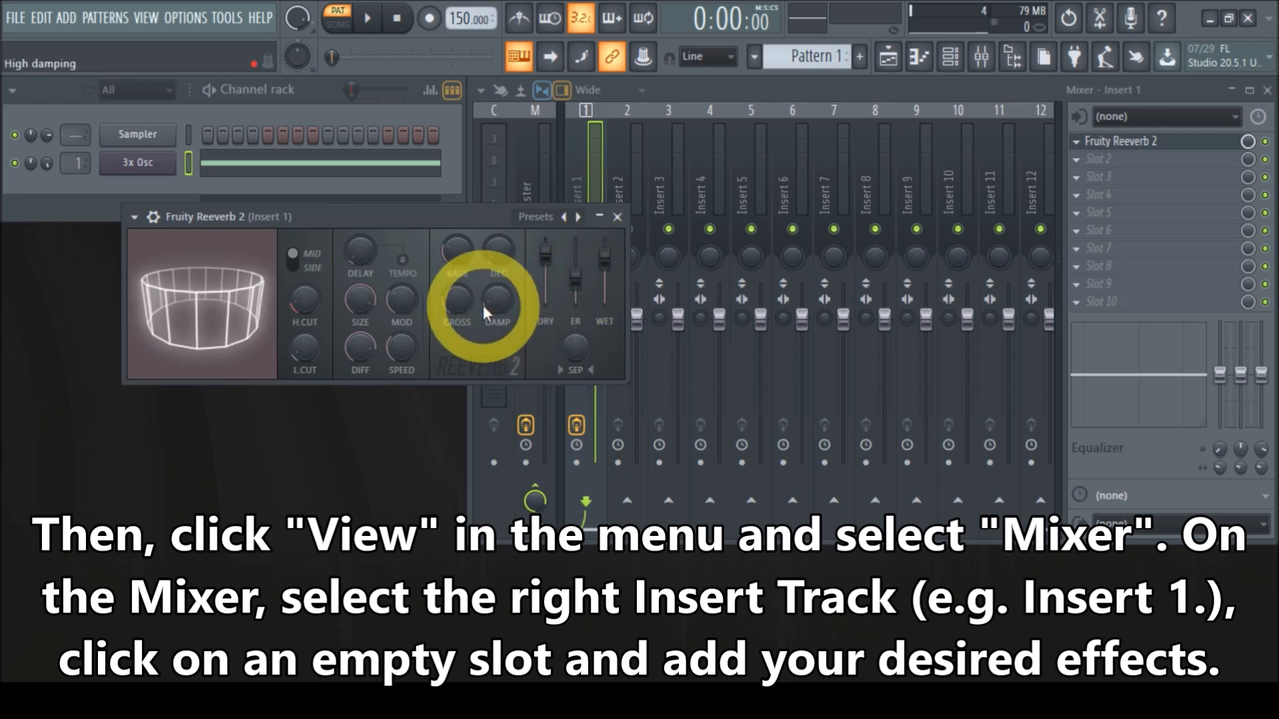
pyautogui.moveTo(498, 300); pyautogui.dragTo(506, 397)
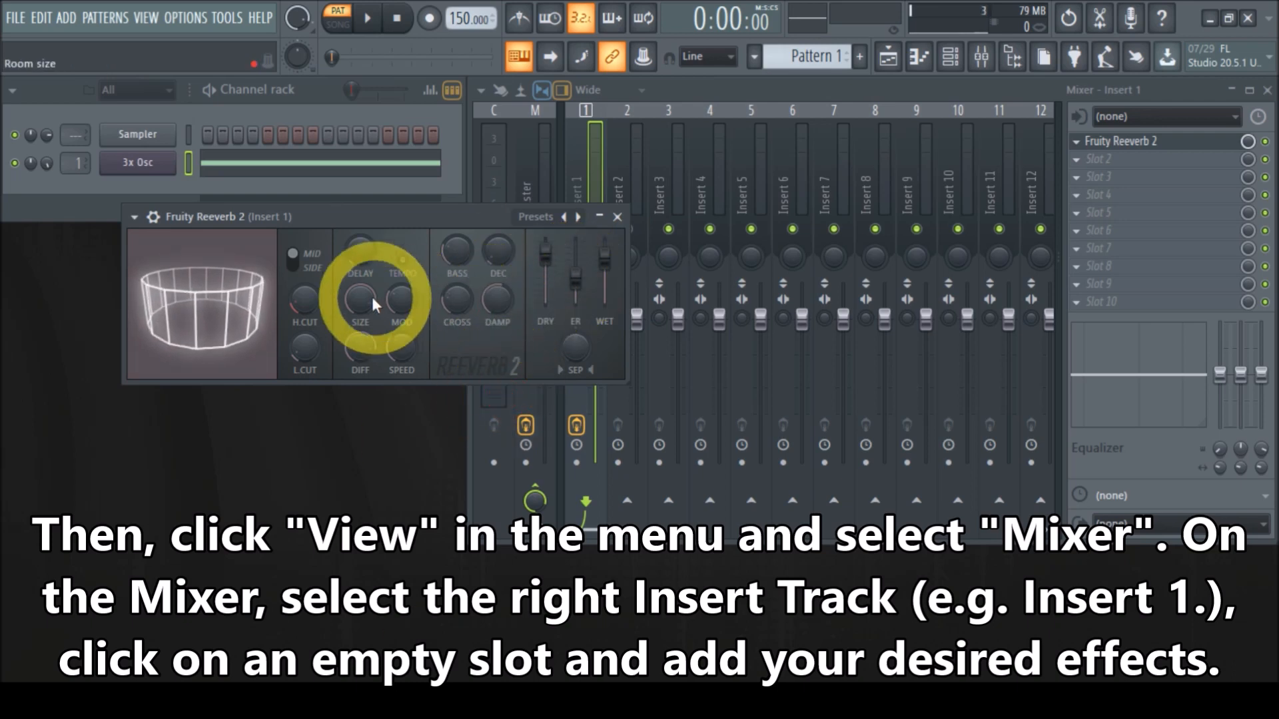
pyautogui.moveTo(311, 300); pyautogui.dragTo(311, 195)
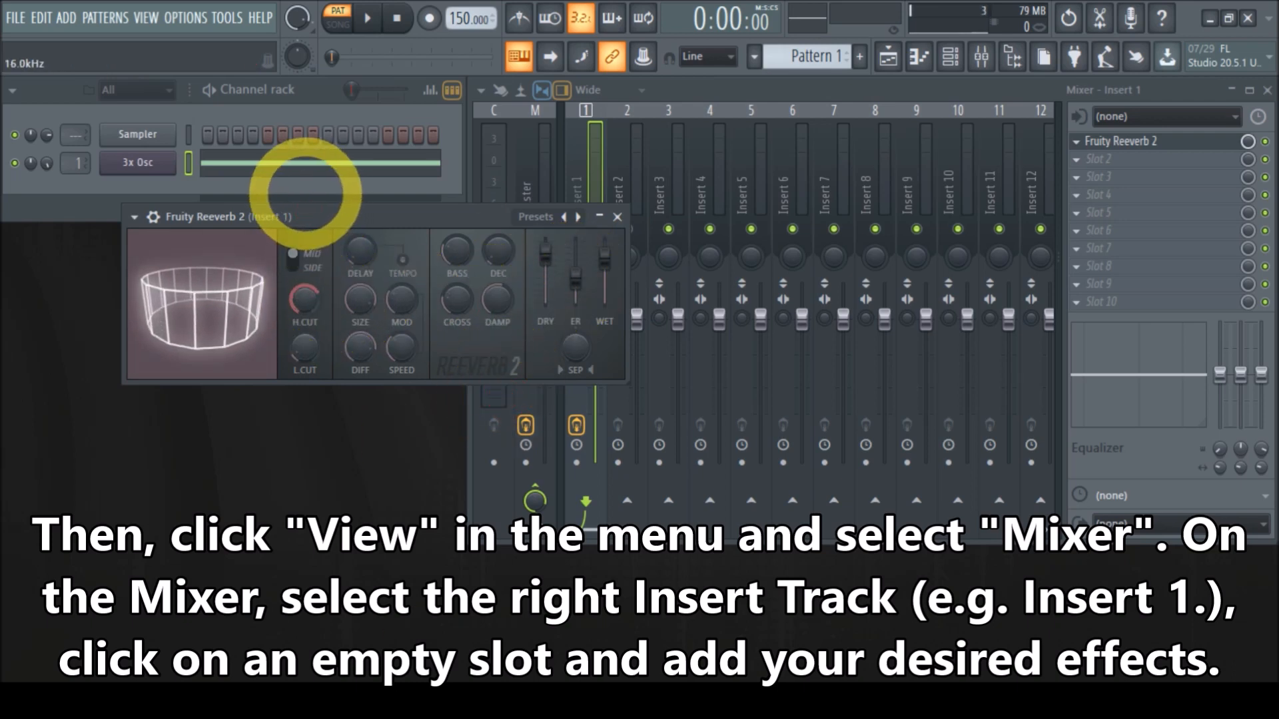
pyautogui.moveTo(502, 274); pyautogui.dragTo(500, 232)
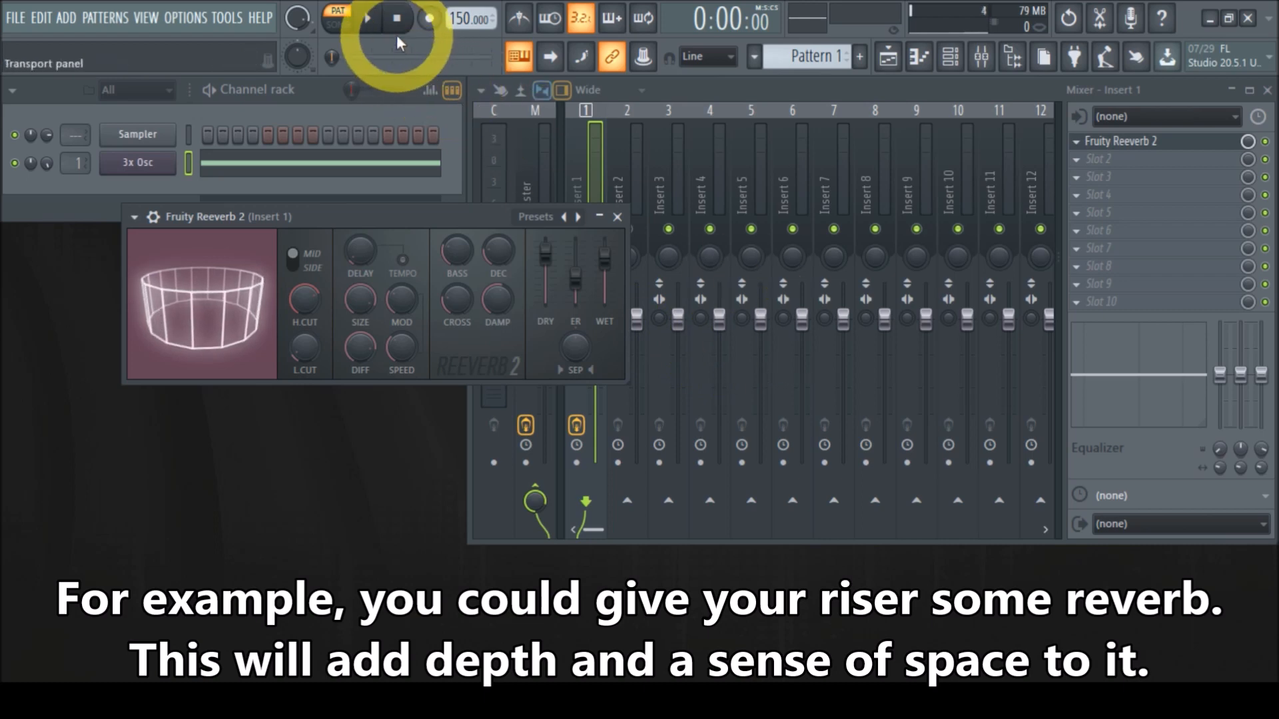
# Play the pattern while fine-tuning the reverb's wet level to 98% and slightly lowering its dry level, and close the reverb window.
pyautogui.click(367, 18)
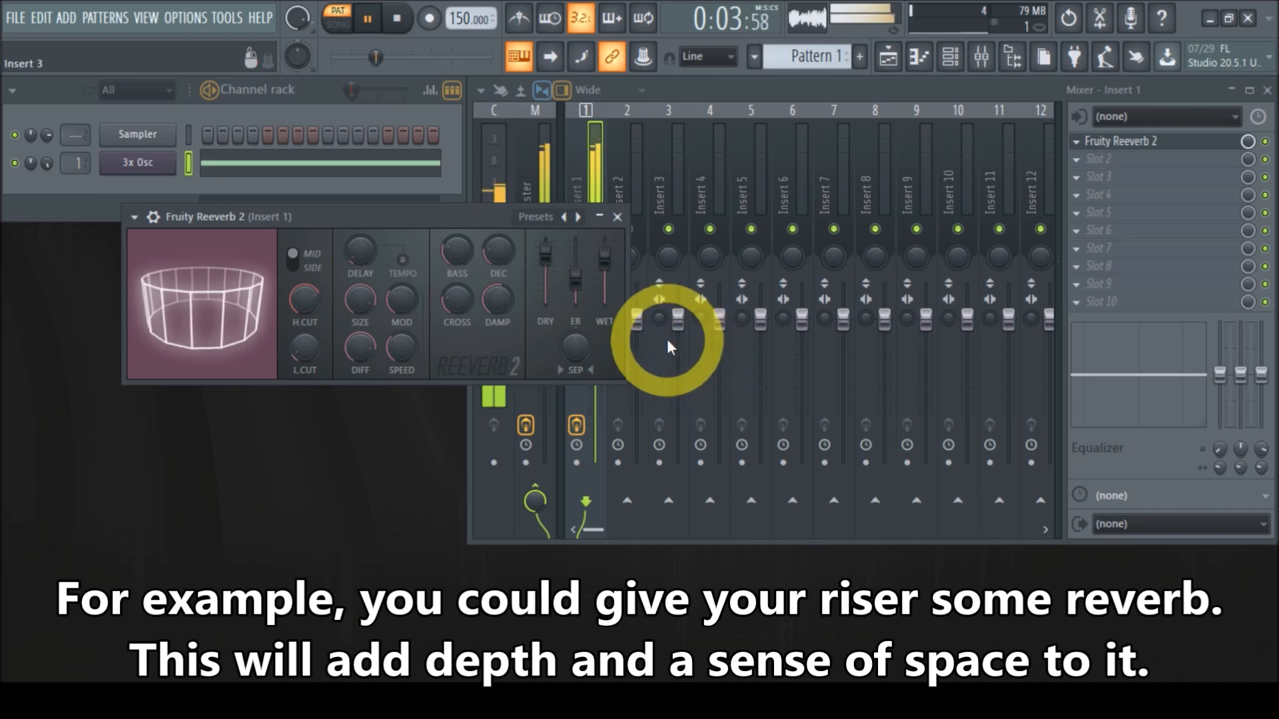
pyautogui.moveTo(615, 278); pyautogui.dragTo(623, 294)
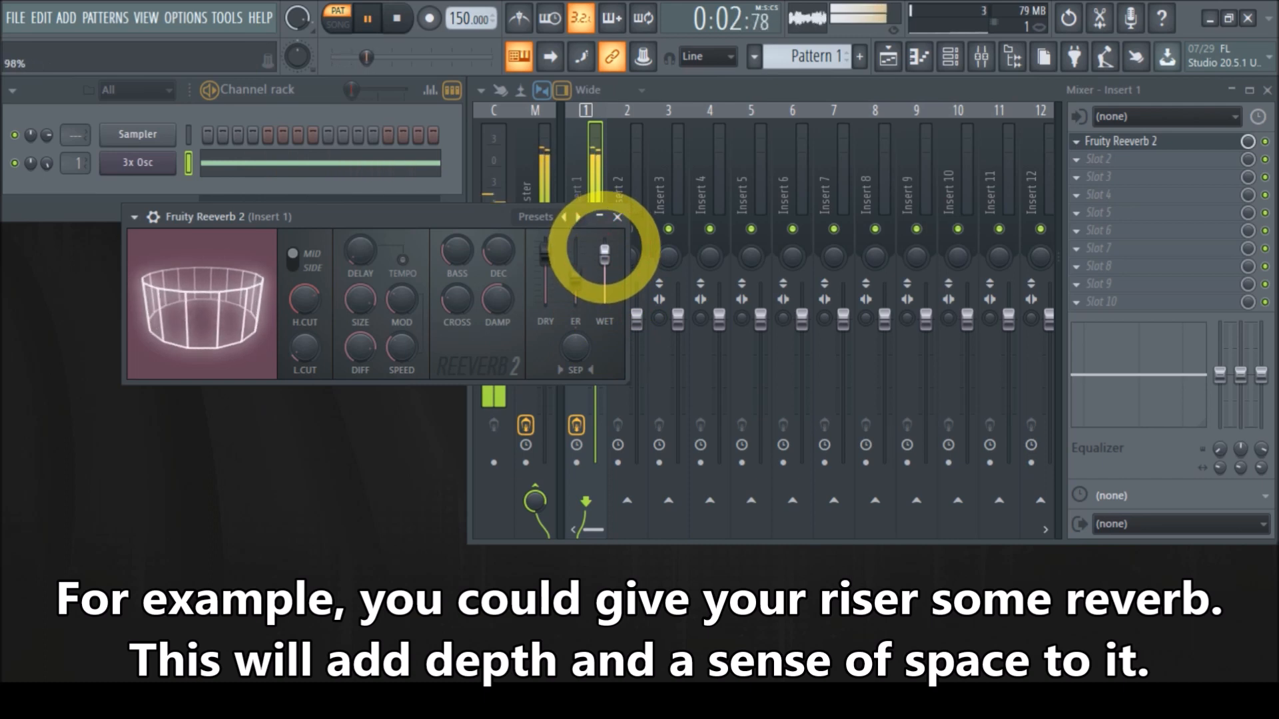
pyautogui.moveTo(537, 255); pyautogui.dragTo(533, 266)
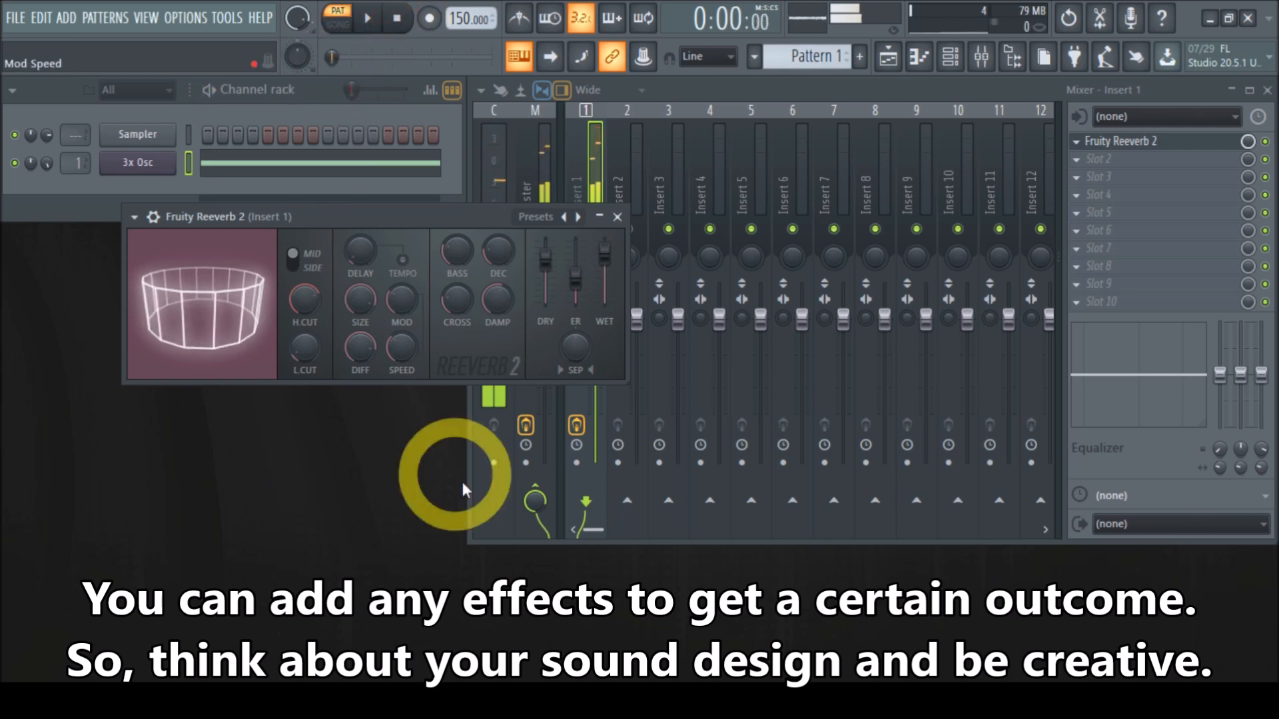
pyautogui.click(624, 223)
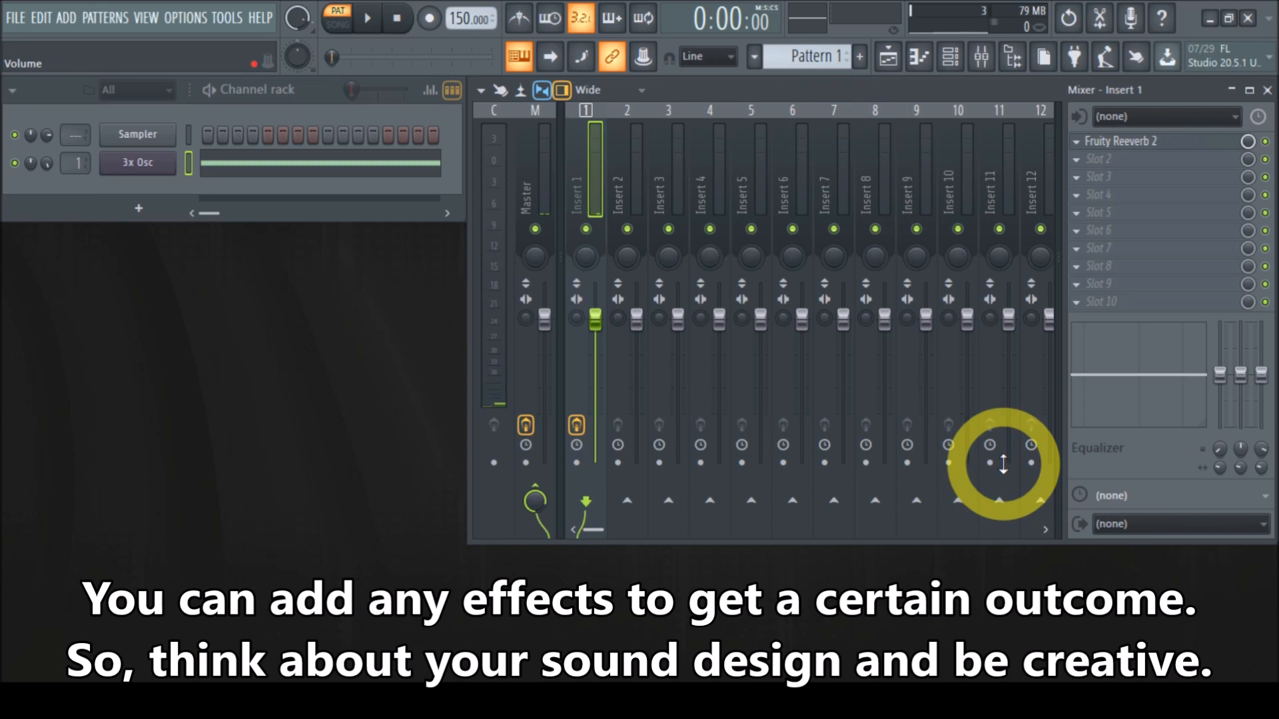
# Load Fruity Flanger into the second effect slot of Insert 1 and set its depth to about 2.44 ms.
pyautogui.click(1079, 162)
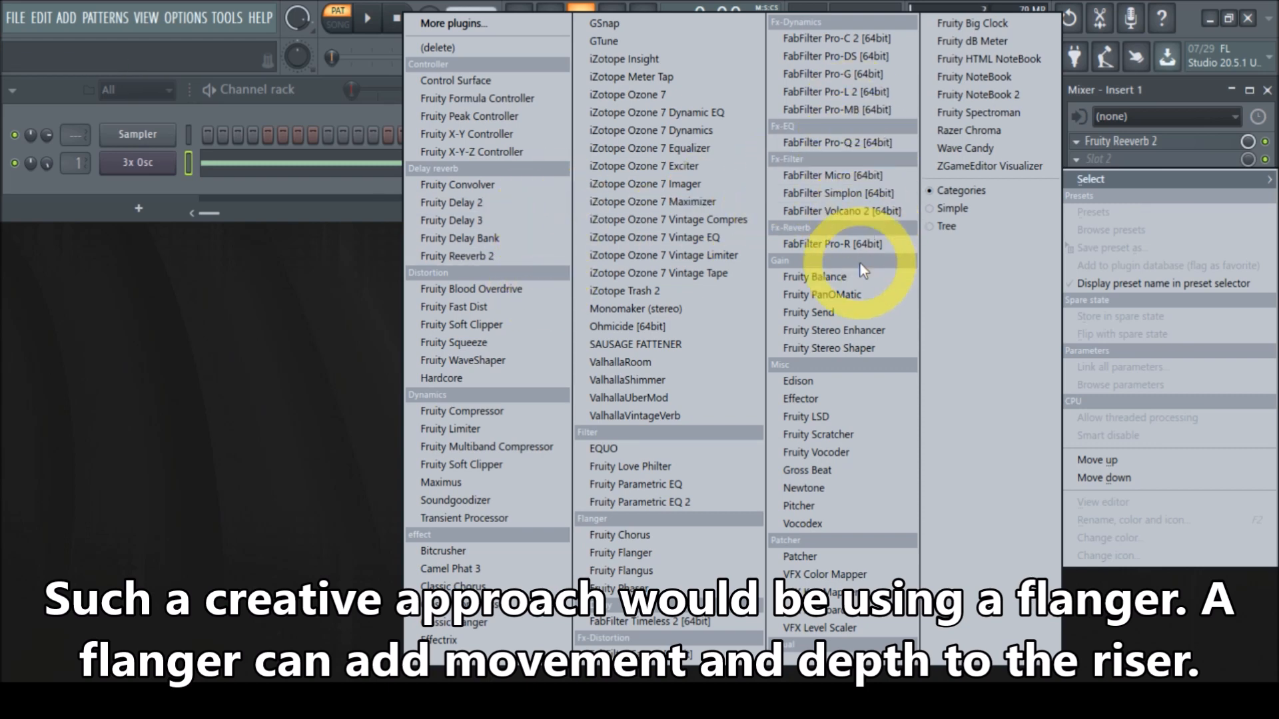
pyautogui.click(653, 553)
pyautogui.moveTo(351, 297); pyautogui.dragTo(346, 235)
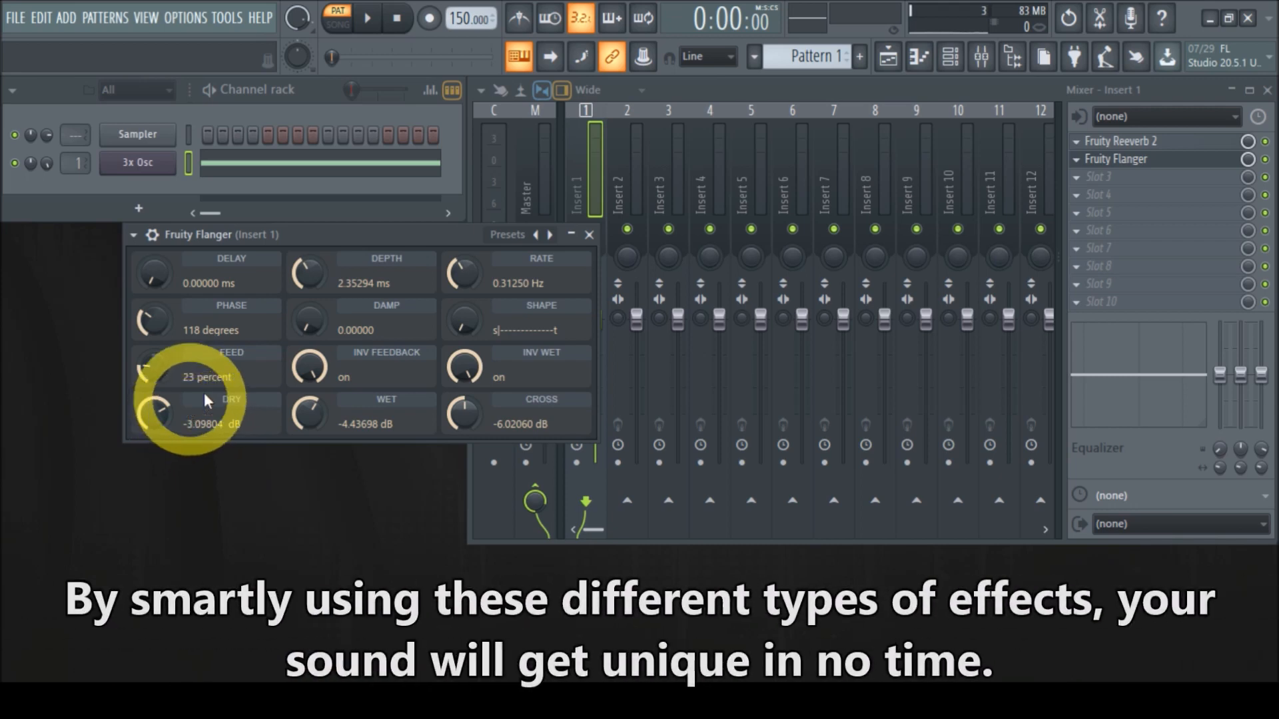
pyautogui.moveTo(308, 279); pyautogui.dragTo(308, 262)
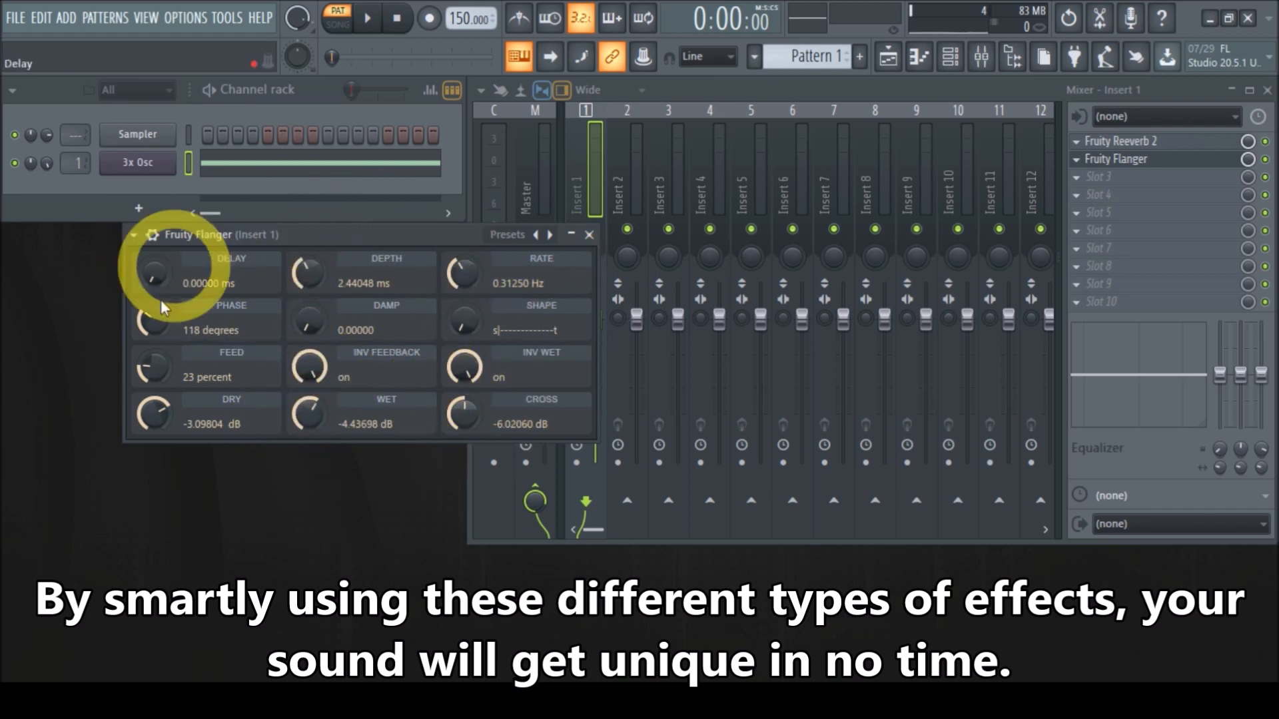
# Play the pattern and set the flanger's feed to 60 percent and its rate to about 0.51 Hz.
pyautogui.click(367, 19)
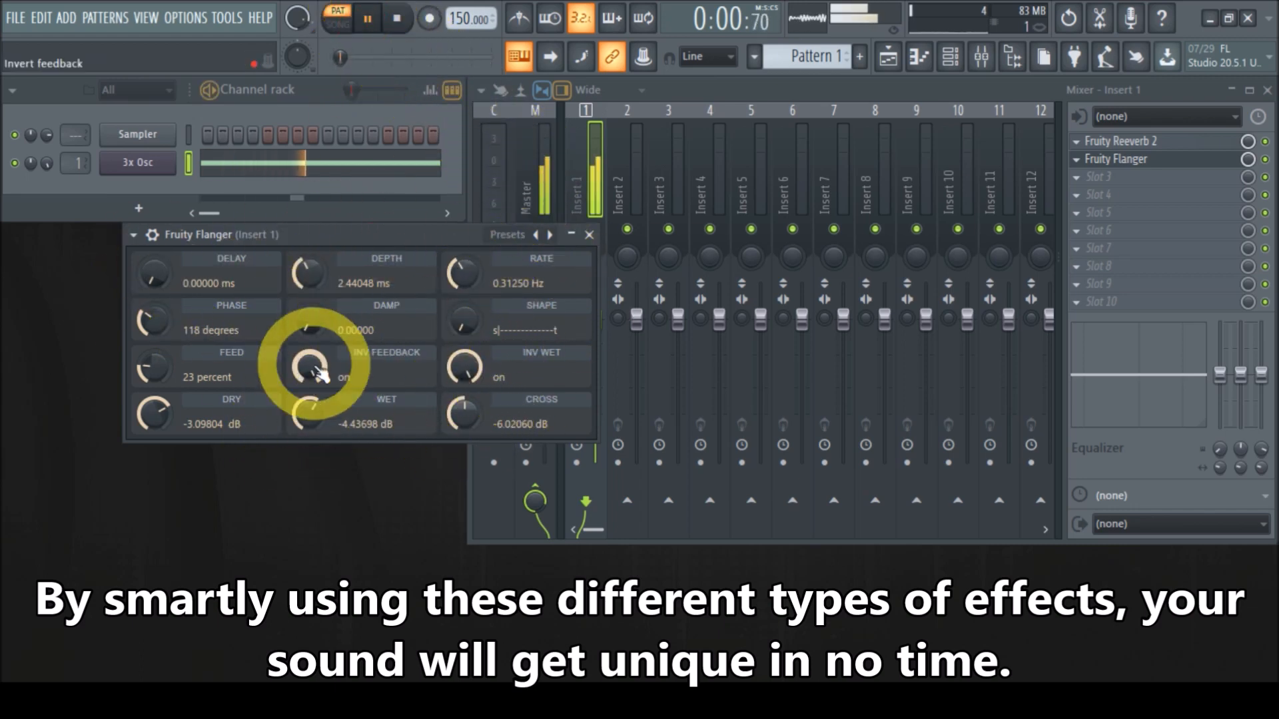
pyautogui.moveTo(157, 383); pyautogui.dragTo(1241, 528)
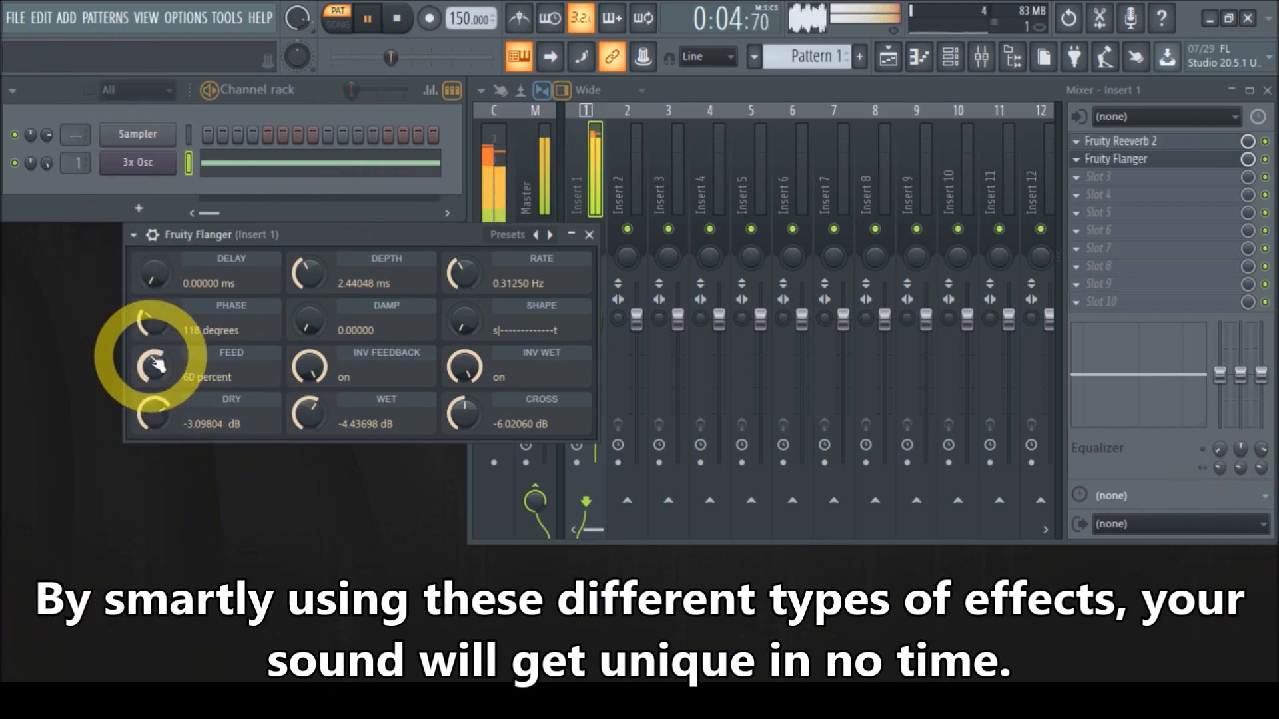
pyautogui.moveTo(460, 285); pyautogui.dragTo(458, 81)
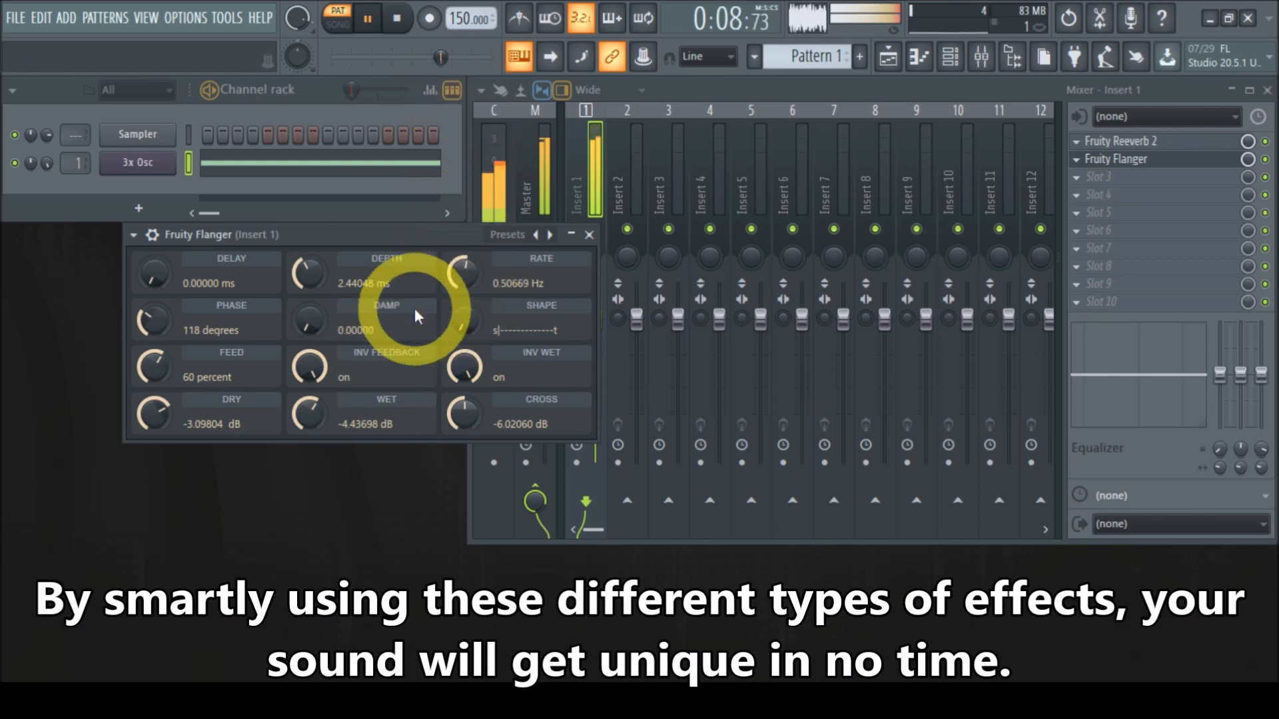
# Set the flanger's depth to about 2.59 ms, turn its wet level fully down and raise the cross level to about -0.09 dB.
pyautogui.moveTo(306, 277); pyautogui.dragTo(303, 213)
pyautogui.moveTo(282, 656); pyautogui.dragTo(269, 242)
pyautogui.moveTo(347, 417); pyautogui.dragTo(316, 395)
pyautogui.moveTo(468, 421); pyautogui.dragTo(469, 416)
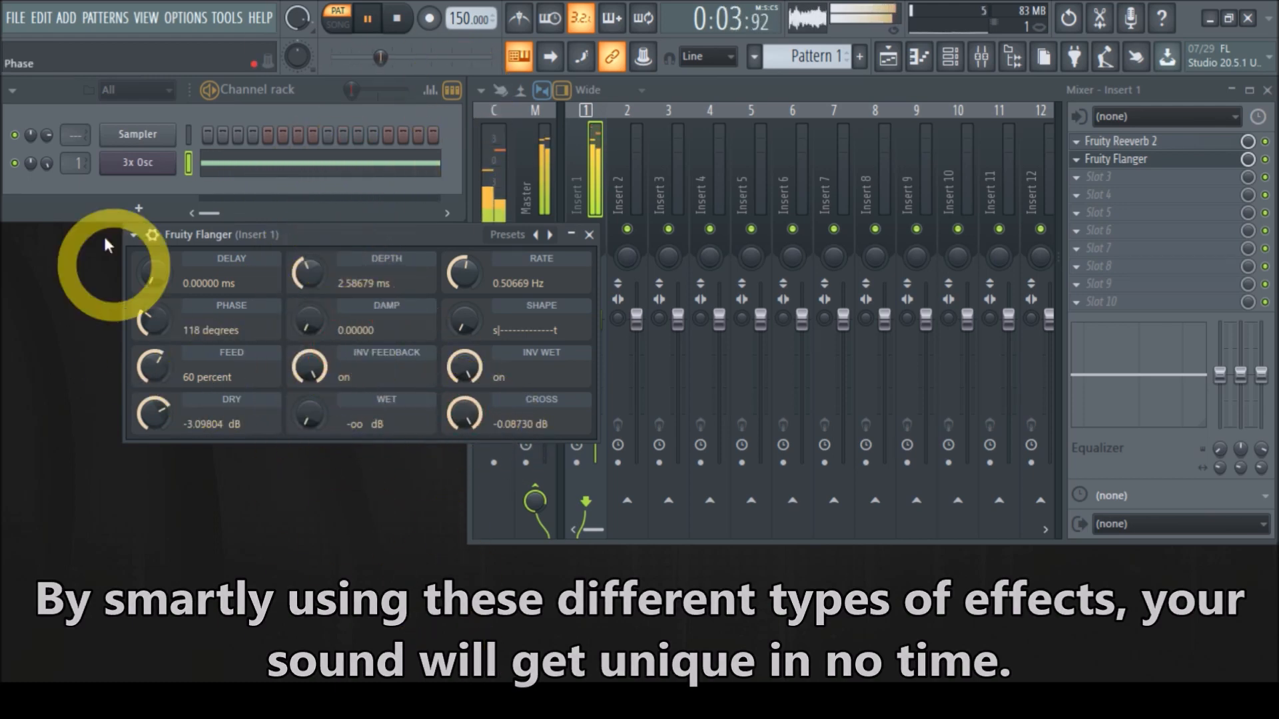
# Set the flanger's feed to 50 percent, phase to 182 degrees and delay to about 1.31 ms.
pyautogui.rightClick(45, 164)
pyautogui.click(64, 178)
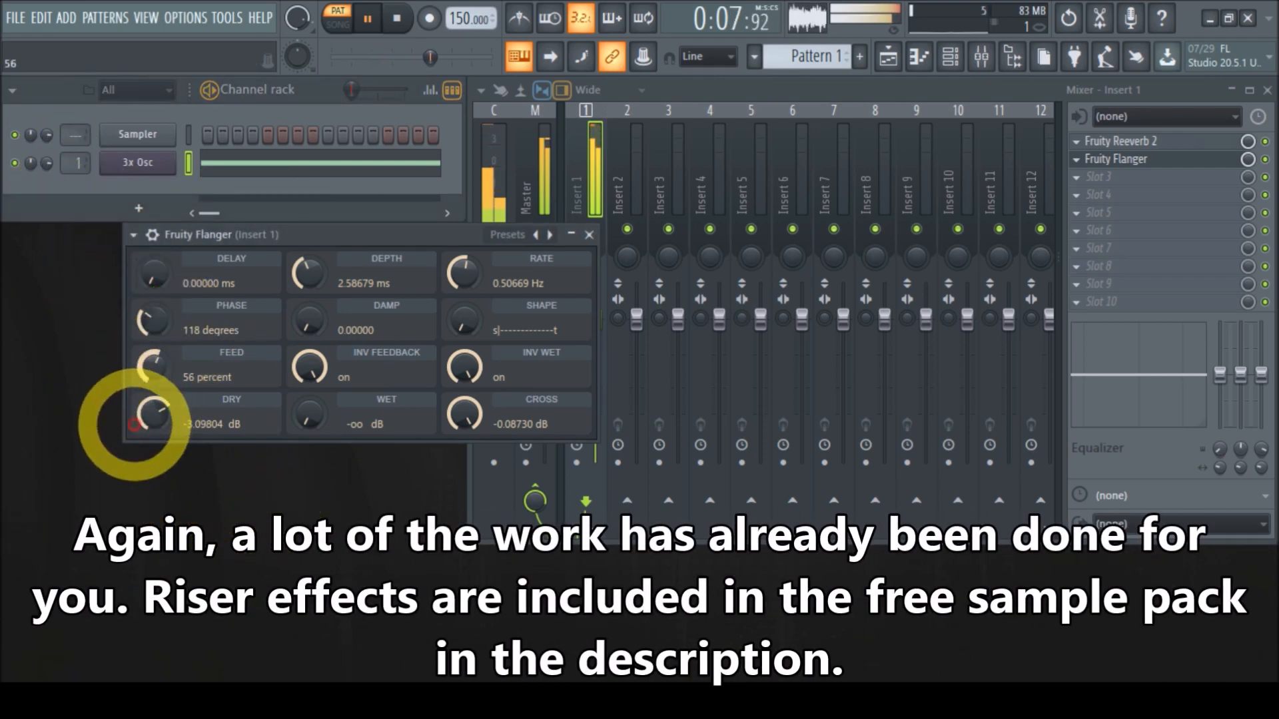
pyautogui.moveTo(151, 322); pyautogui.dragTo(128, 37)
pyautogui.moveTo(153, 275); pyautogui.dragTo(52, 52)
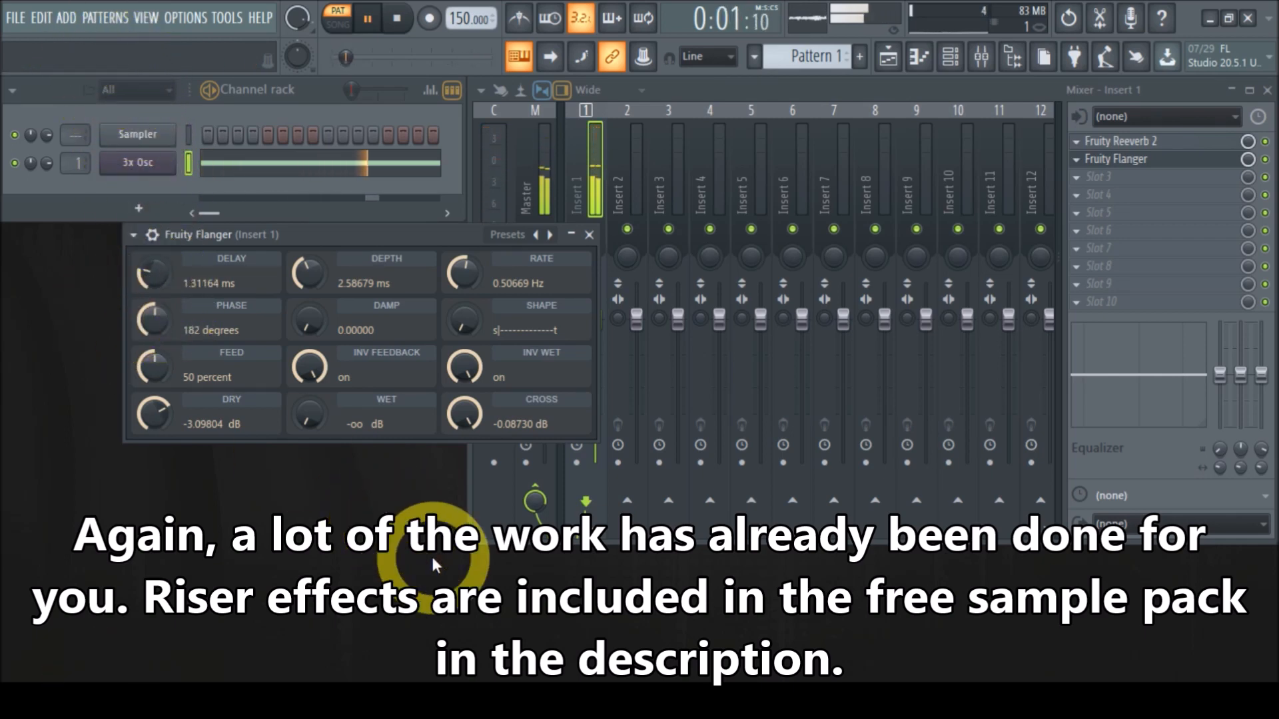
# Reduce the flanger's depth to about 1.31 ms, stop playback and close the flanger and Mixer windows.
pyautogui.moveTo(308, 273); pyautogui.dragTo(537, 386)
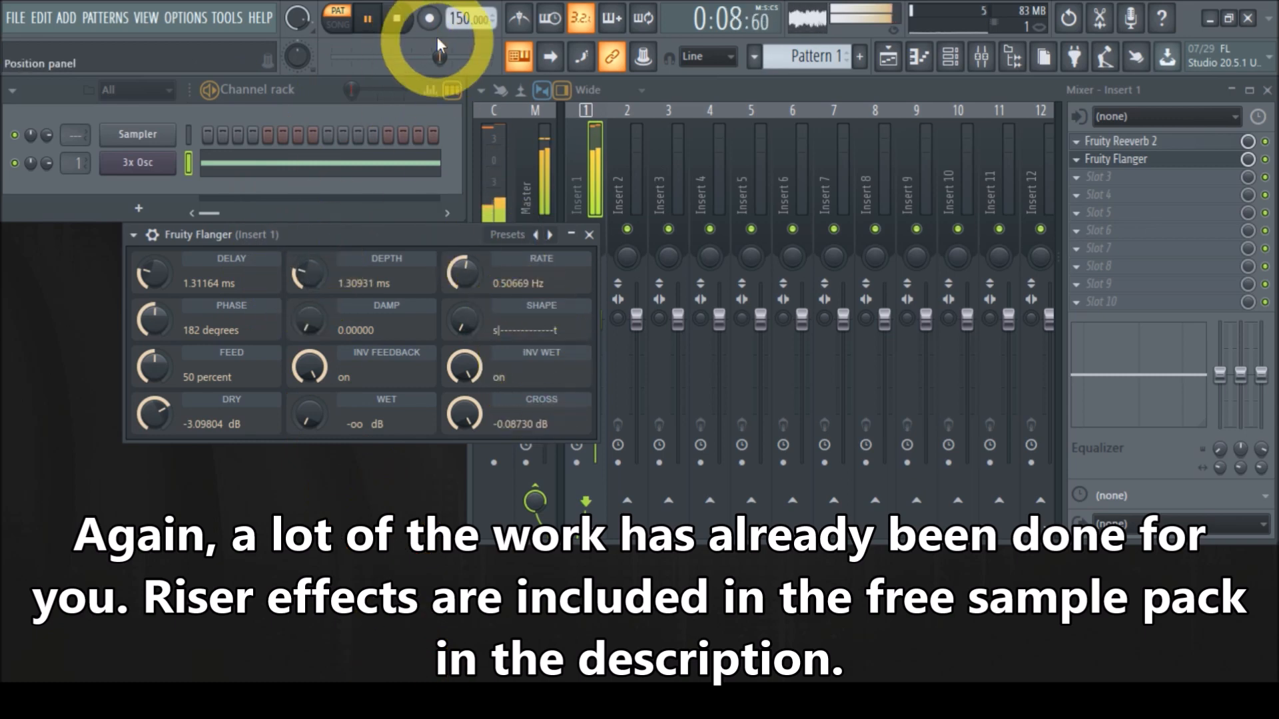
pyautogui.click(409, 20)
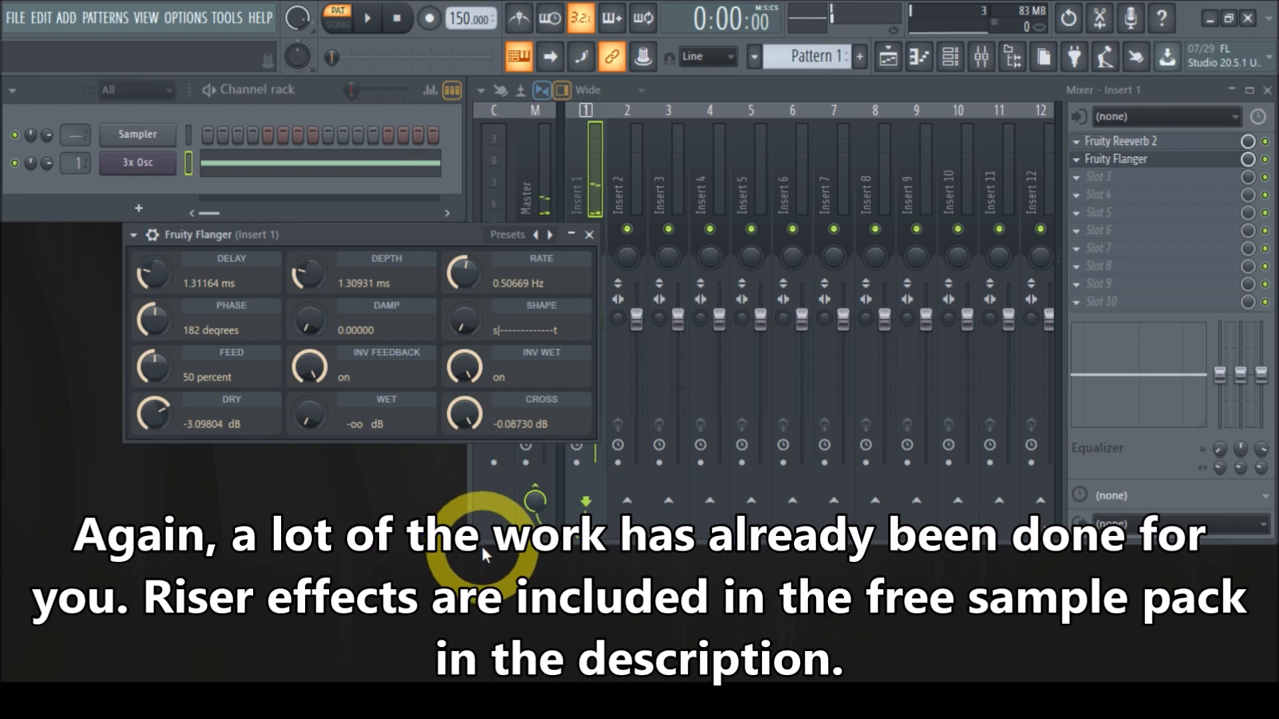
pyautogui.click(588, 235)
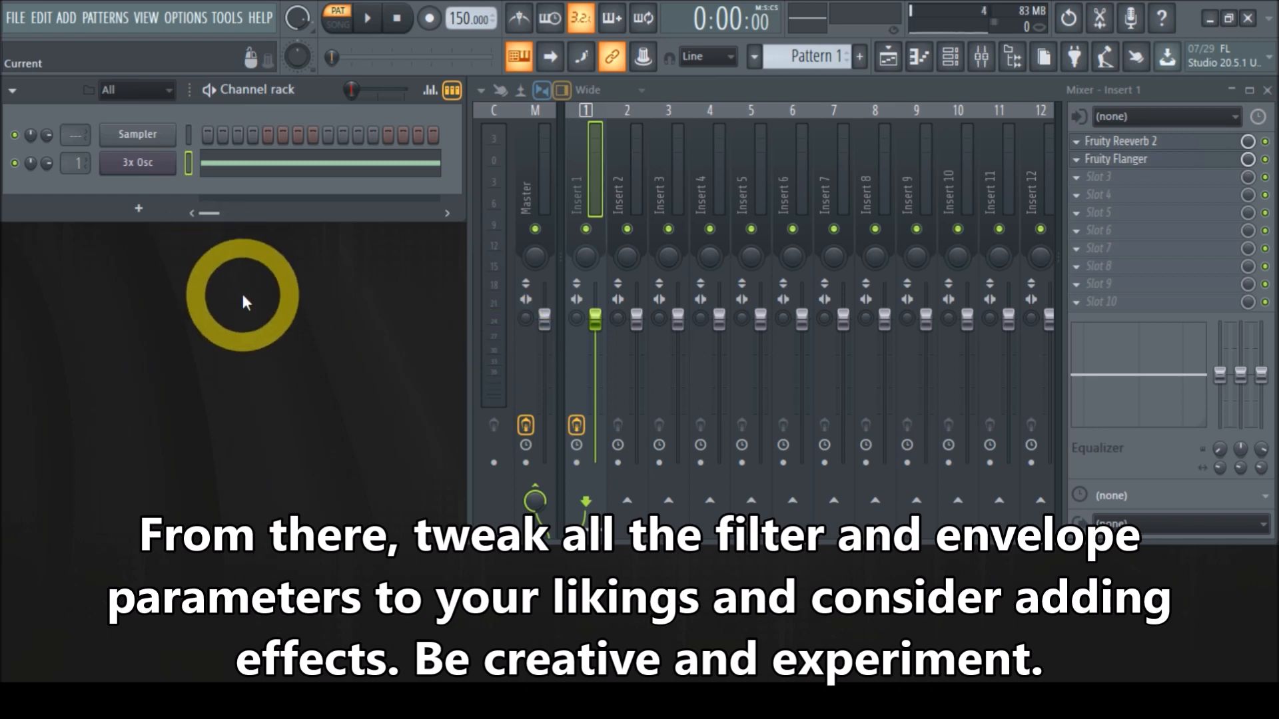
pyautogui.click(1265, 90)
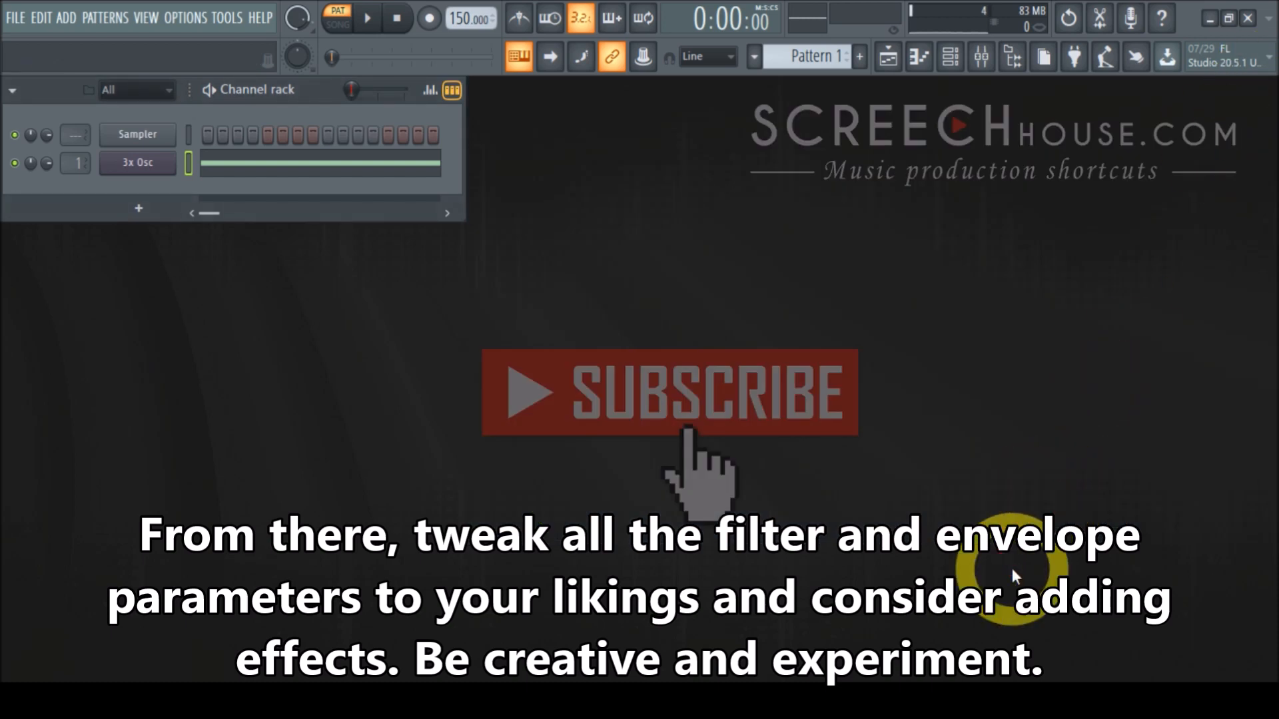